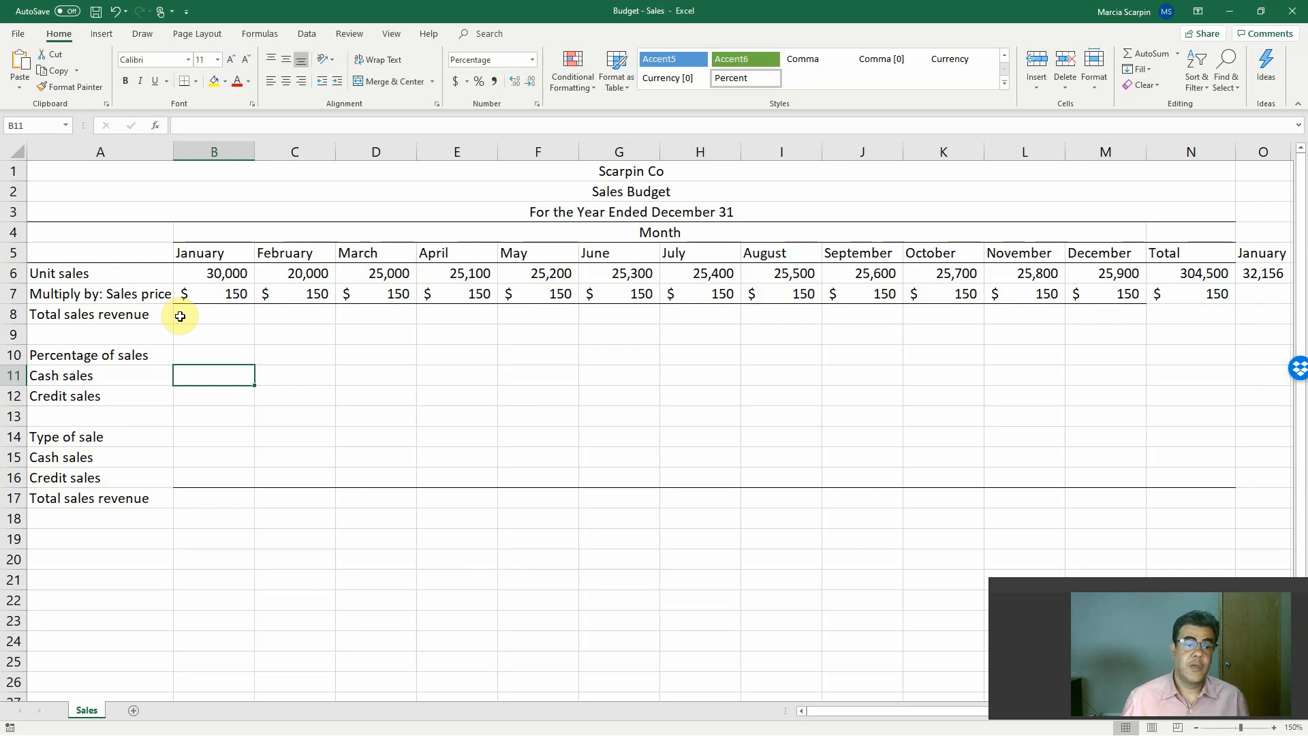
Step: Examine the monthly and total sales price, the budgeted unit sales for January, February and December, and the following January's units
click(213, 293)
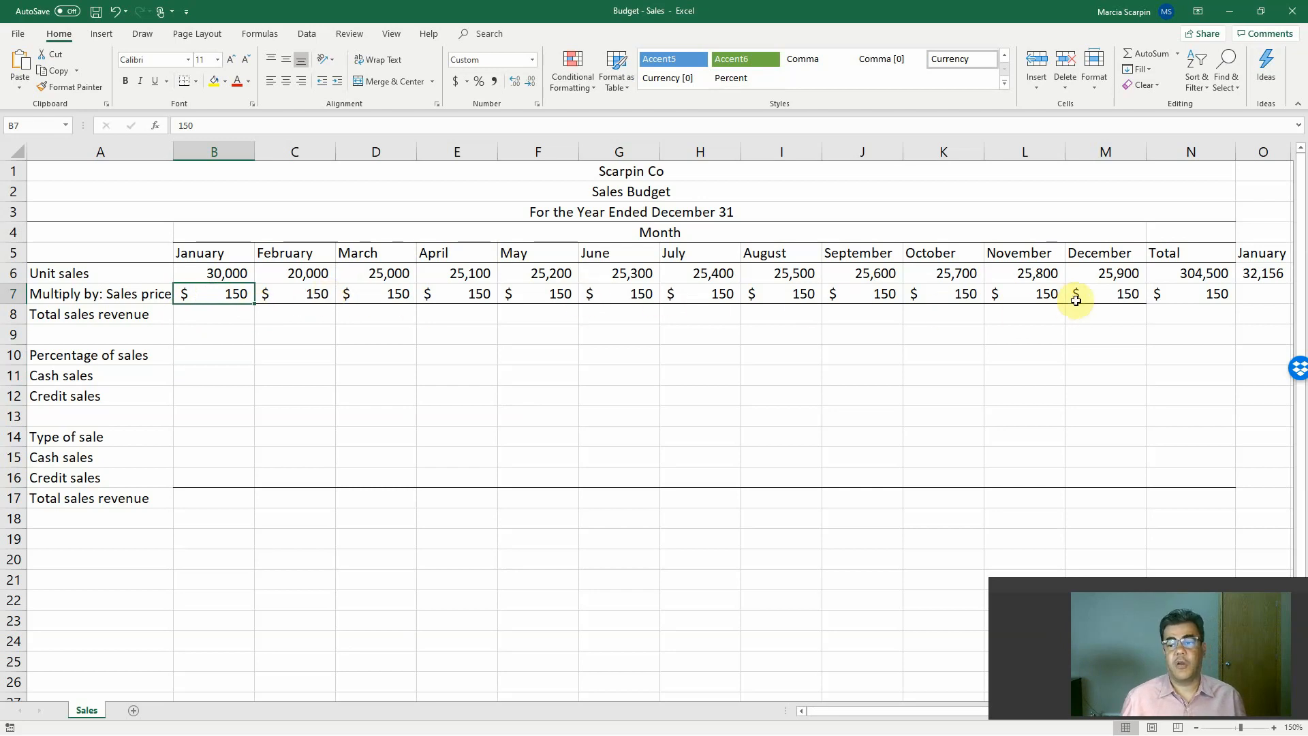
click(1180, 287)
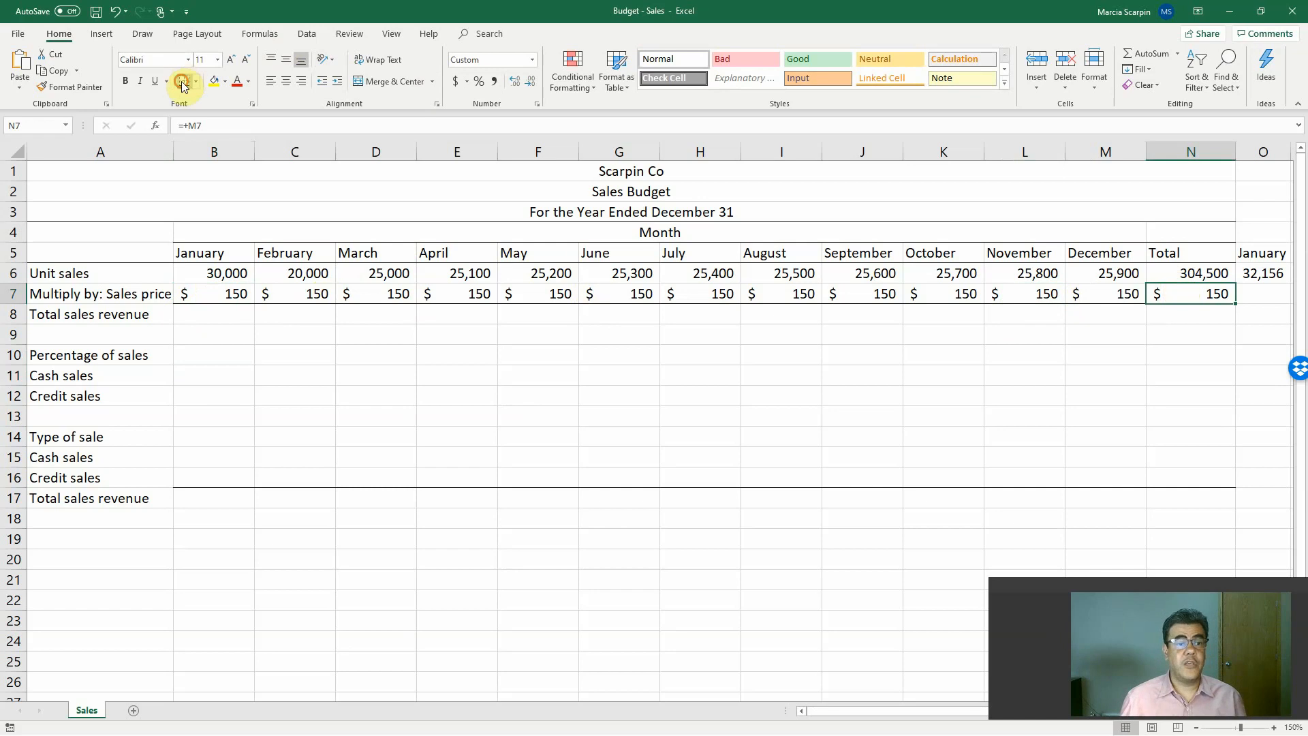
click(1159, 379)
click(1151, 389)
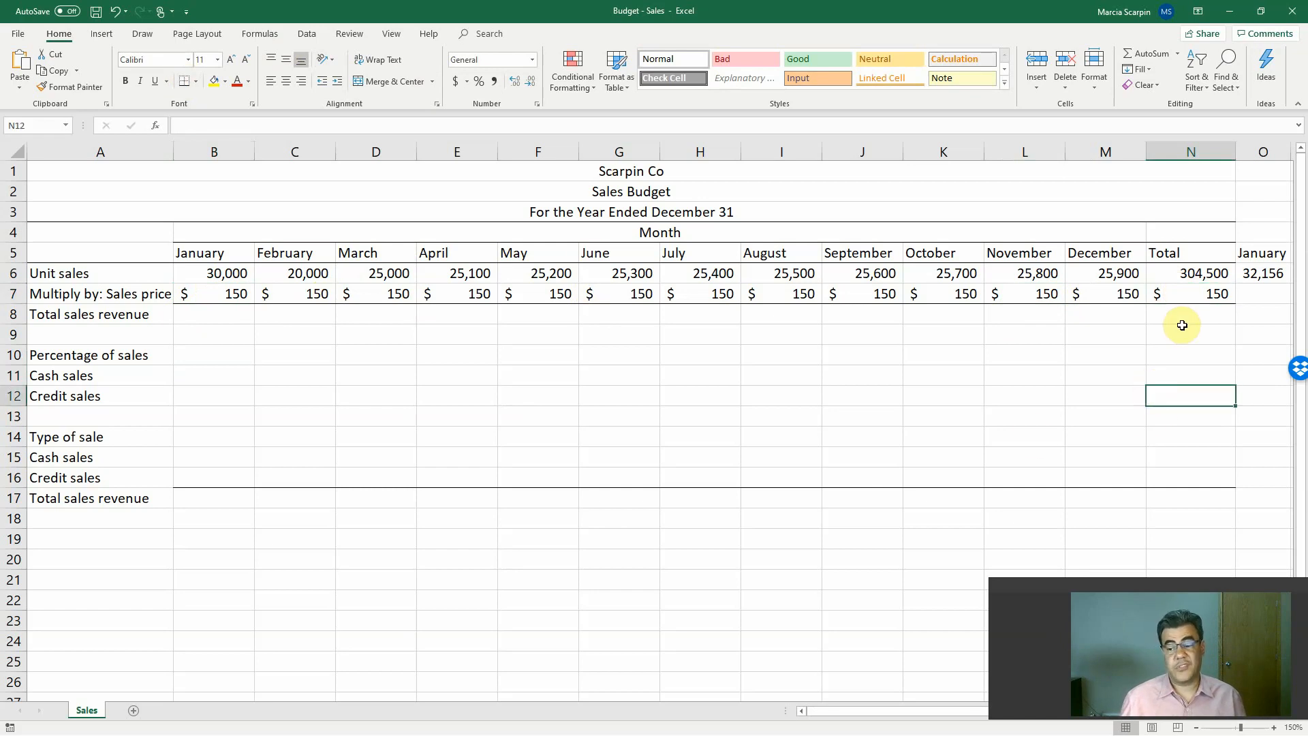
click(227, 271)
click(305, 273)
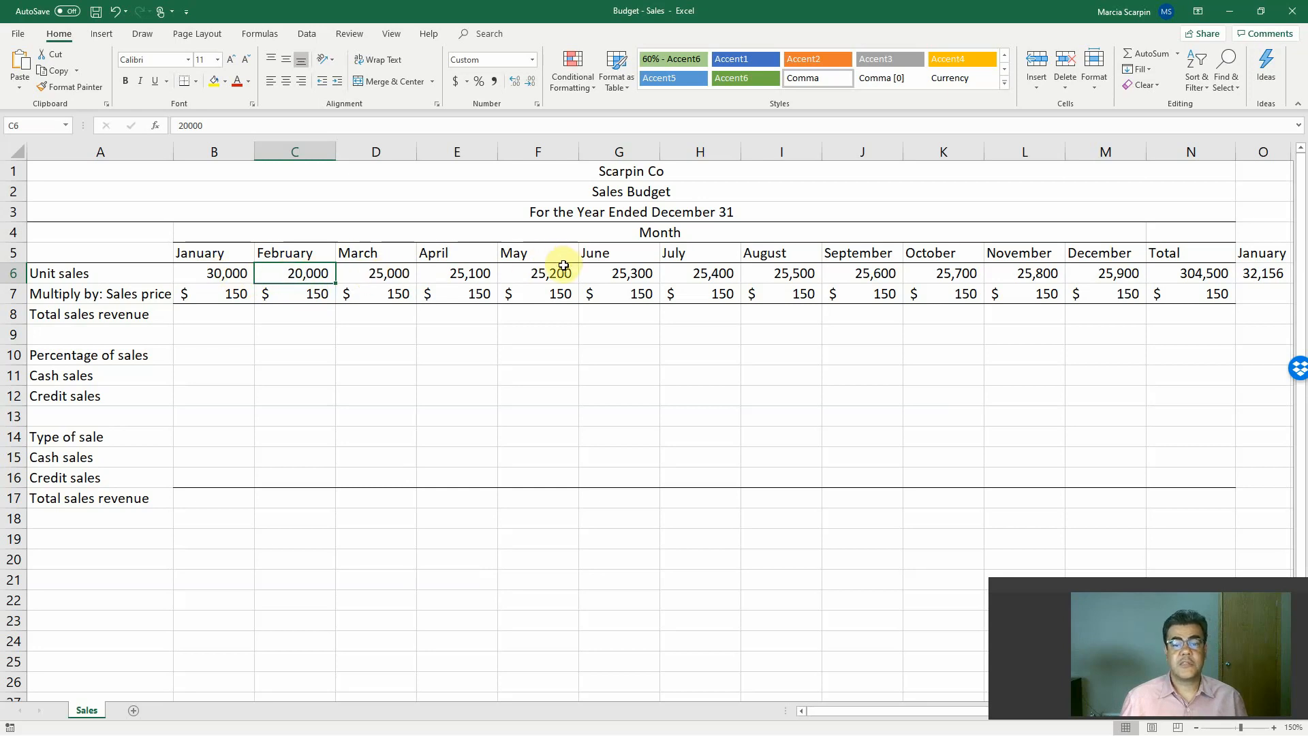
click(1111, 276)
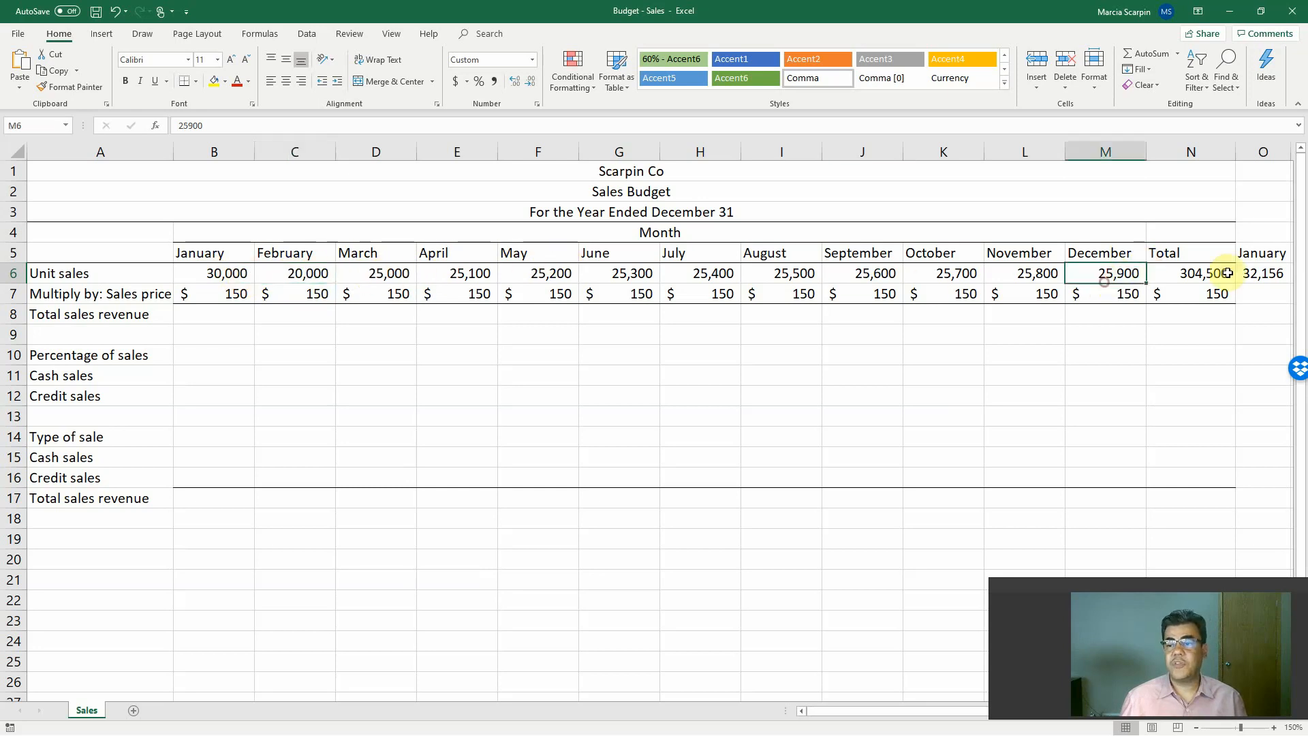
click(1262, 276)
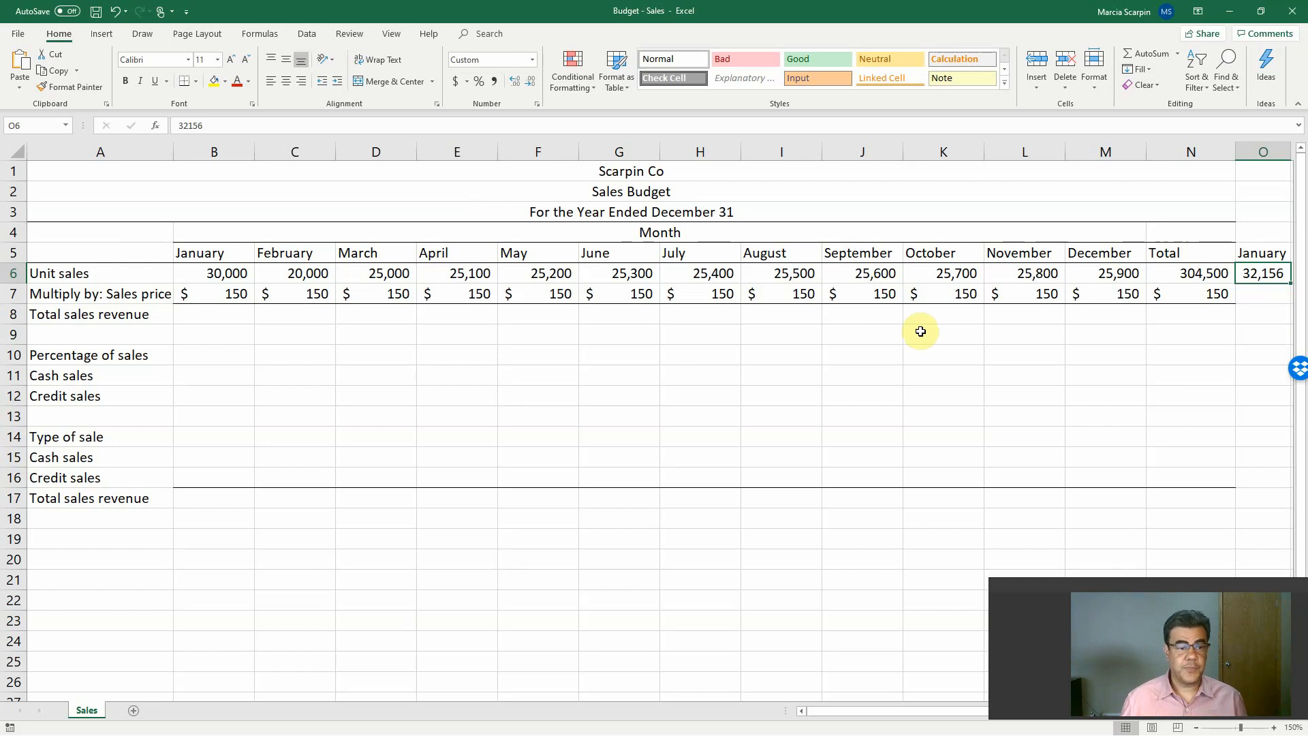
Step: Calculate January's total sales revenue in B8 as unit sales times sales price with the formula +B6*B7
click(208, 319)
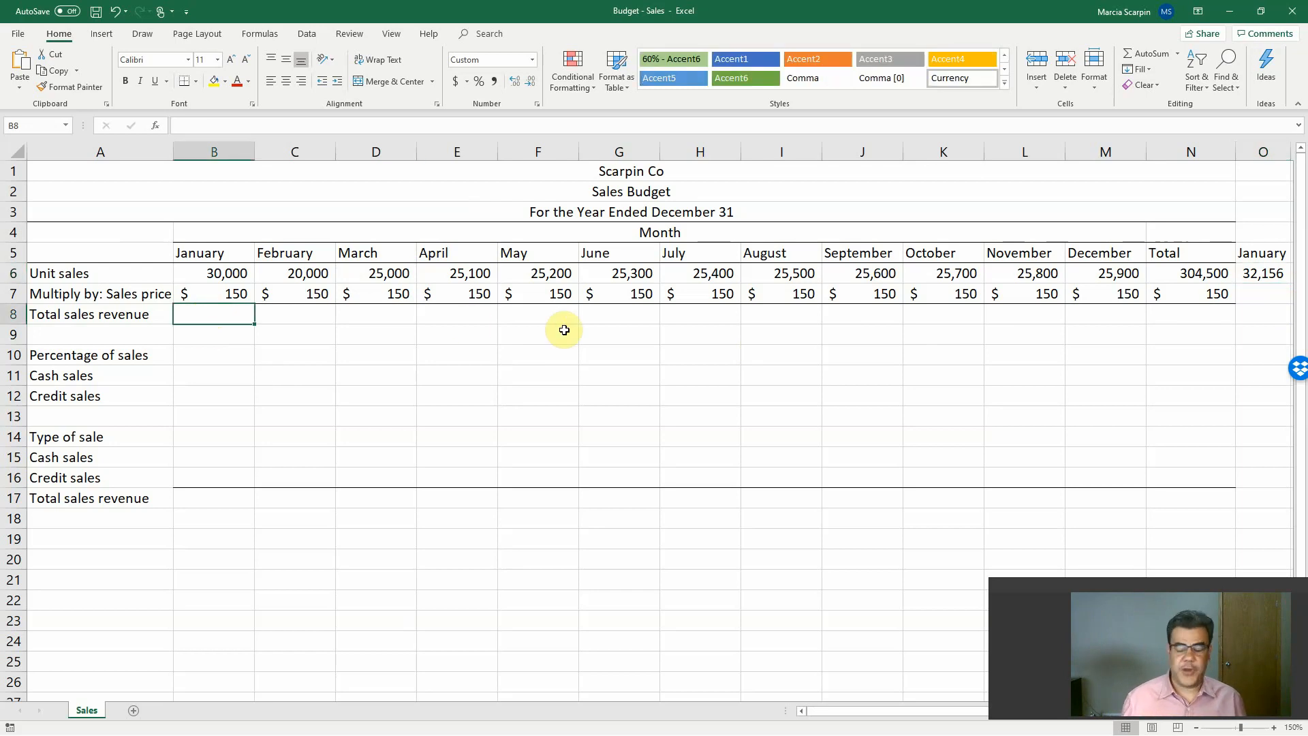
text(+B6*)
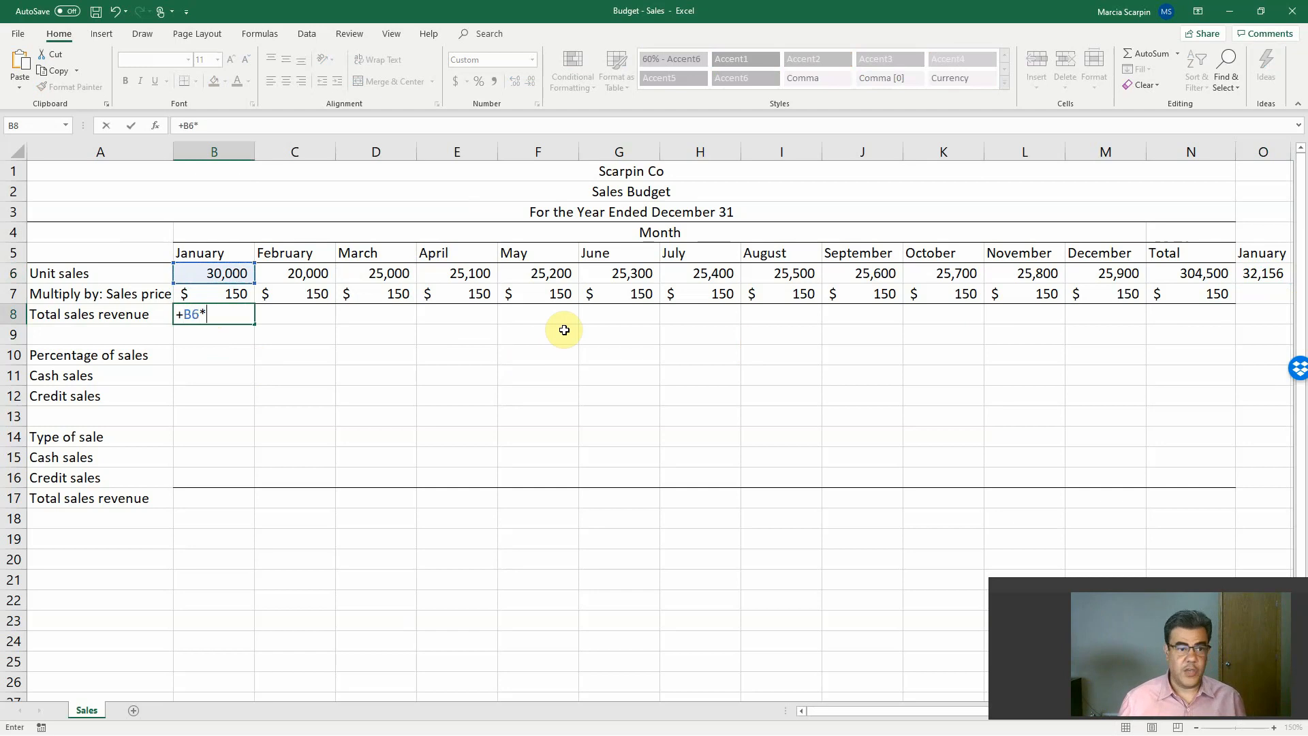
key(Up)
key(Return)
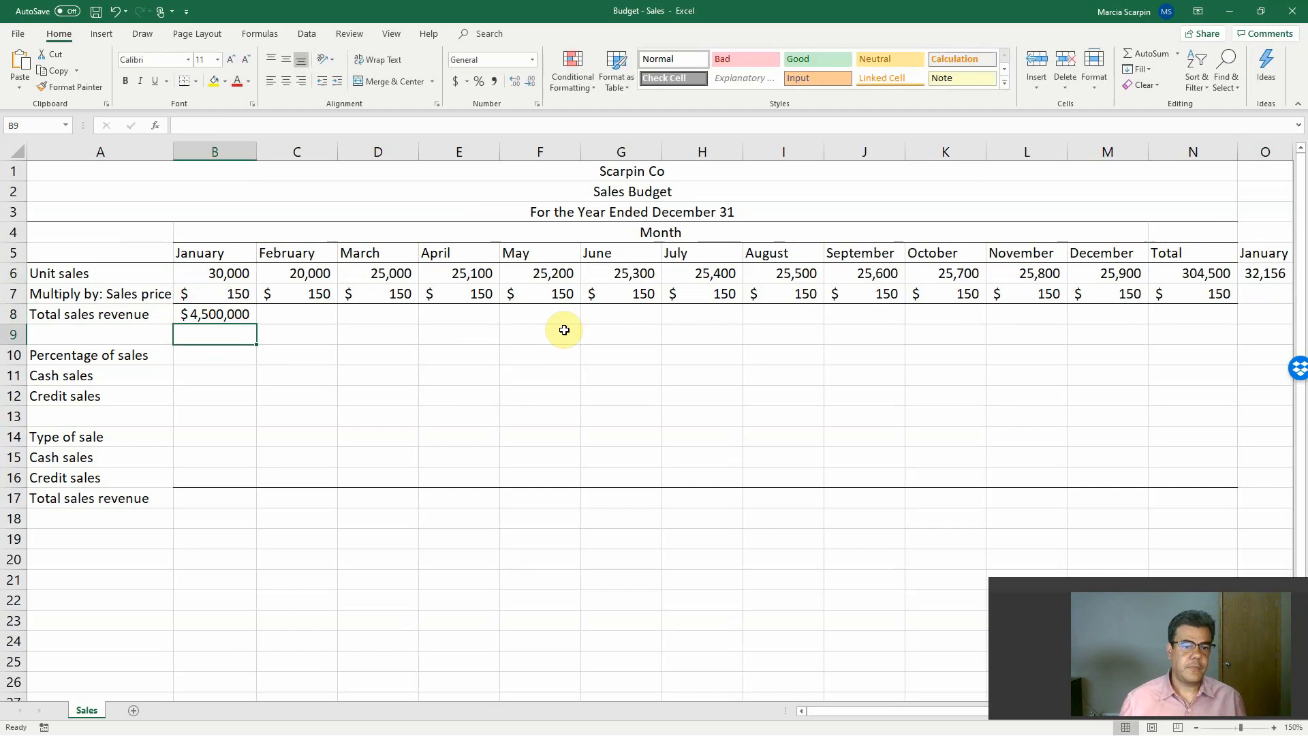
Step: Copy January's total sales revenue formula across row 8 through December
key(Up)
key(ctrl+c)
key(shift+Right)
key(shift+Right)
key(shift+Right)
key(shift+Right)
key(shift+Right)
key(shift+Right)
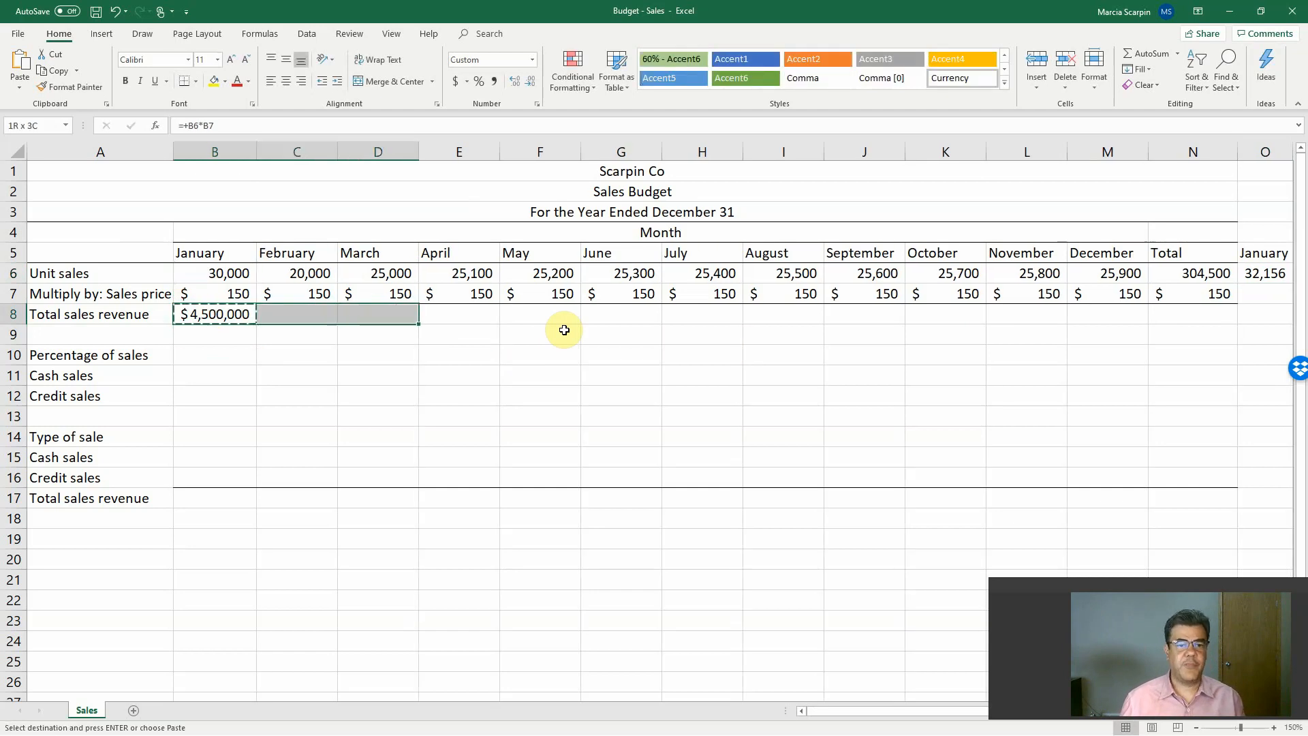
key(shift+Right)
key(shift+Right)
key(shift+Right)
key(shift+Right)
key(shift+Right)
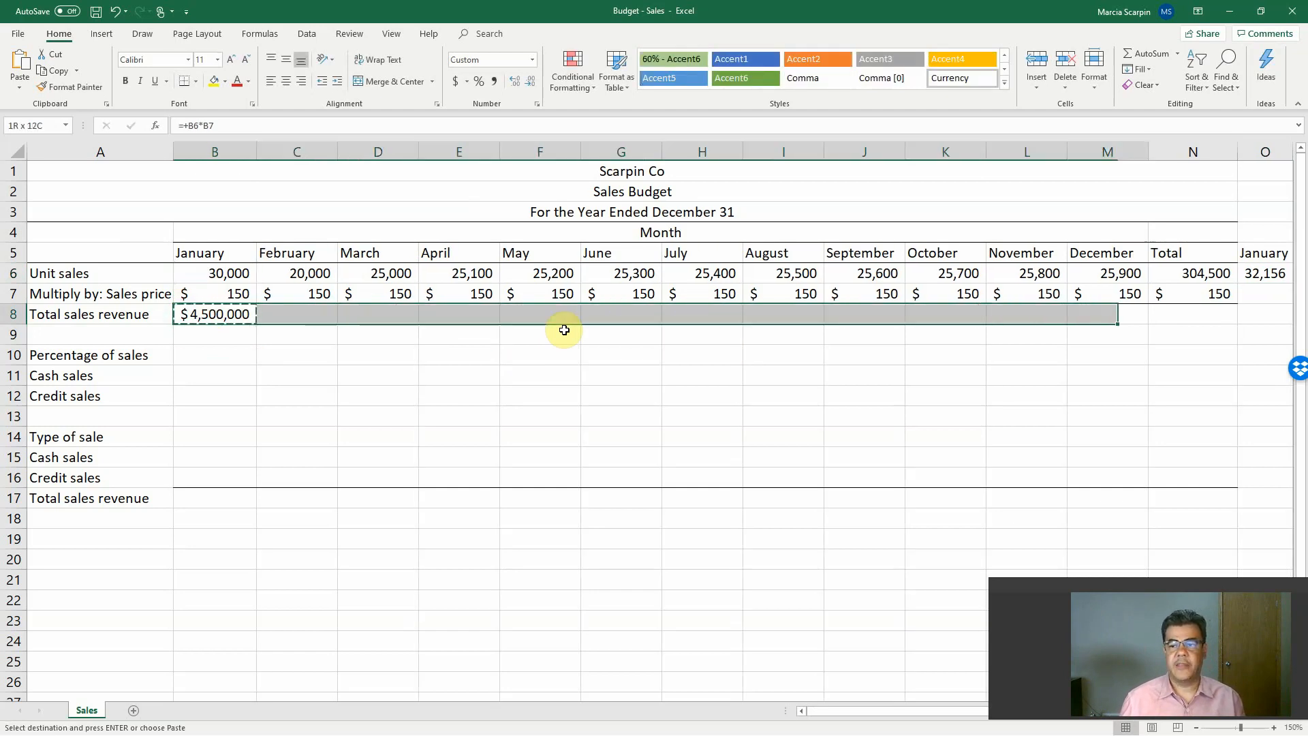
key(Return)
Step: Copy December's total sales revenue formula into the Total column, cell N8
key(Right)
key(Right)
key(Right)
key(Right)
key(Right)
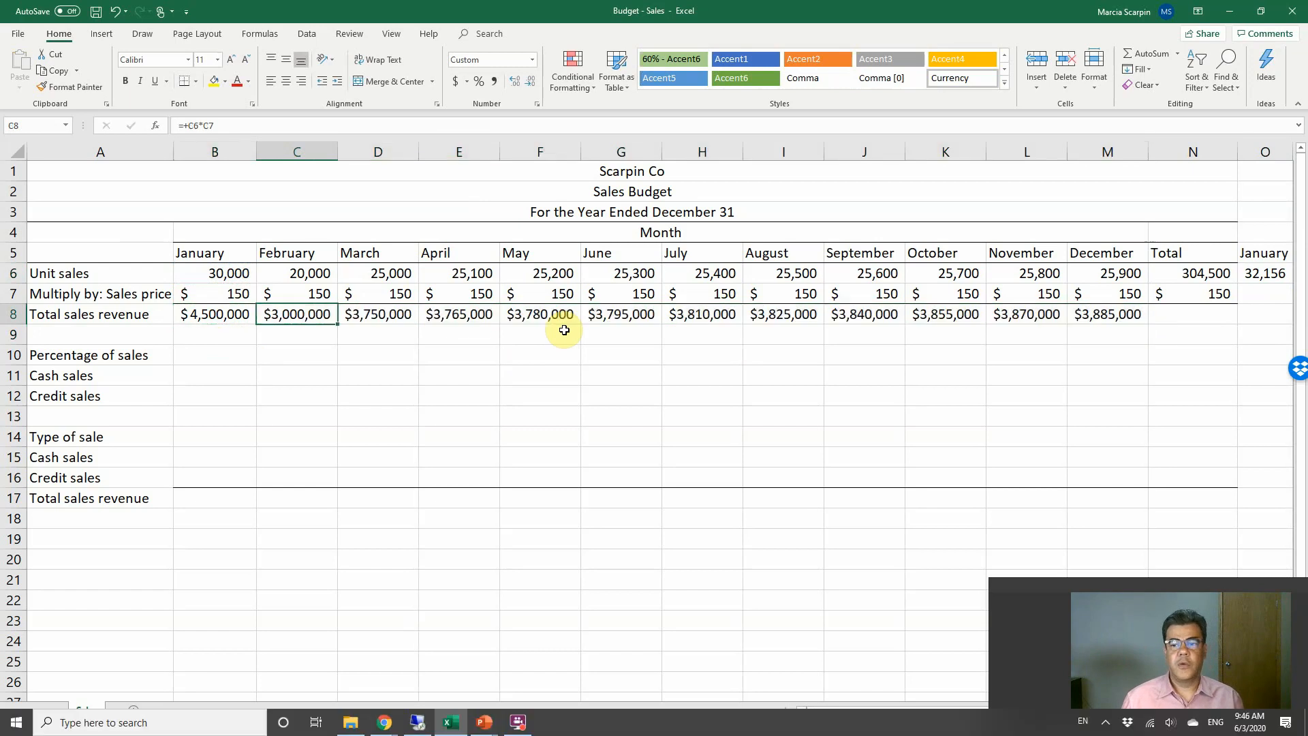
key(Right)
key(Right)
key(Right)
key(Right)
key(Right)
key(Right)
key(Right)
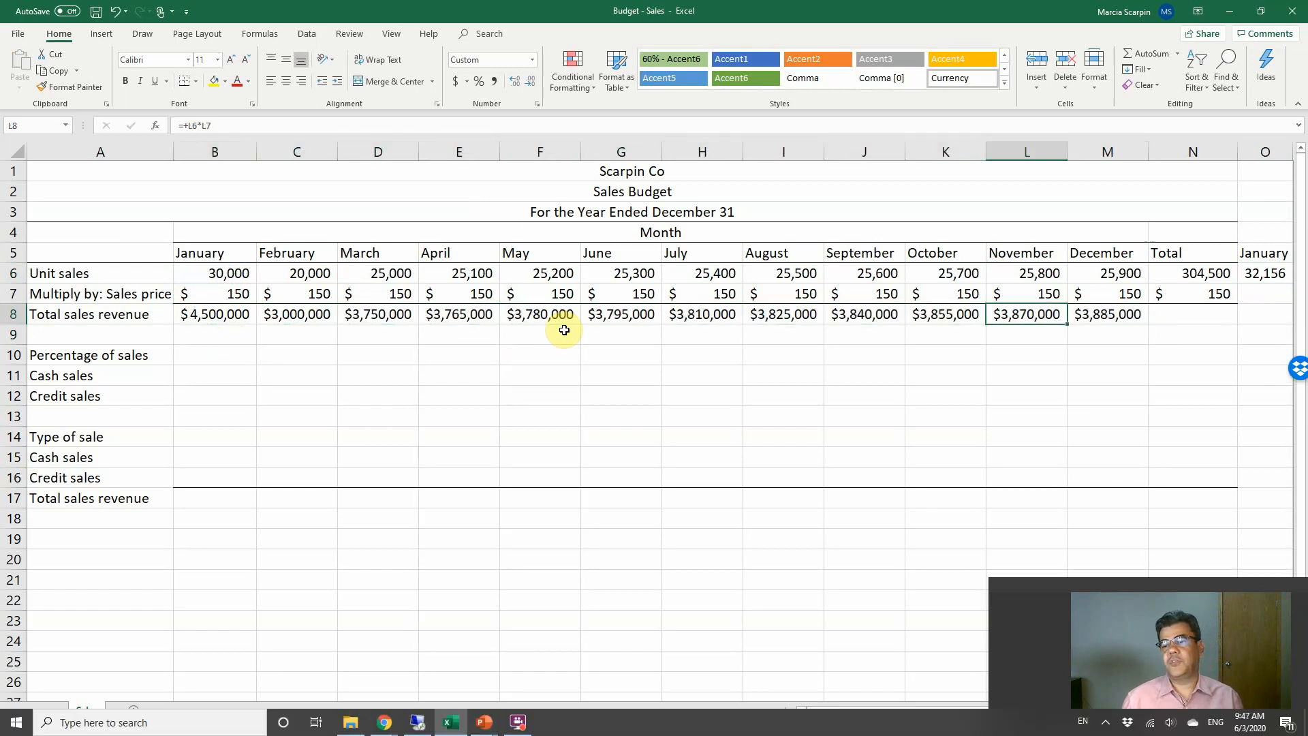
key(Left)
key(ctrl+c)
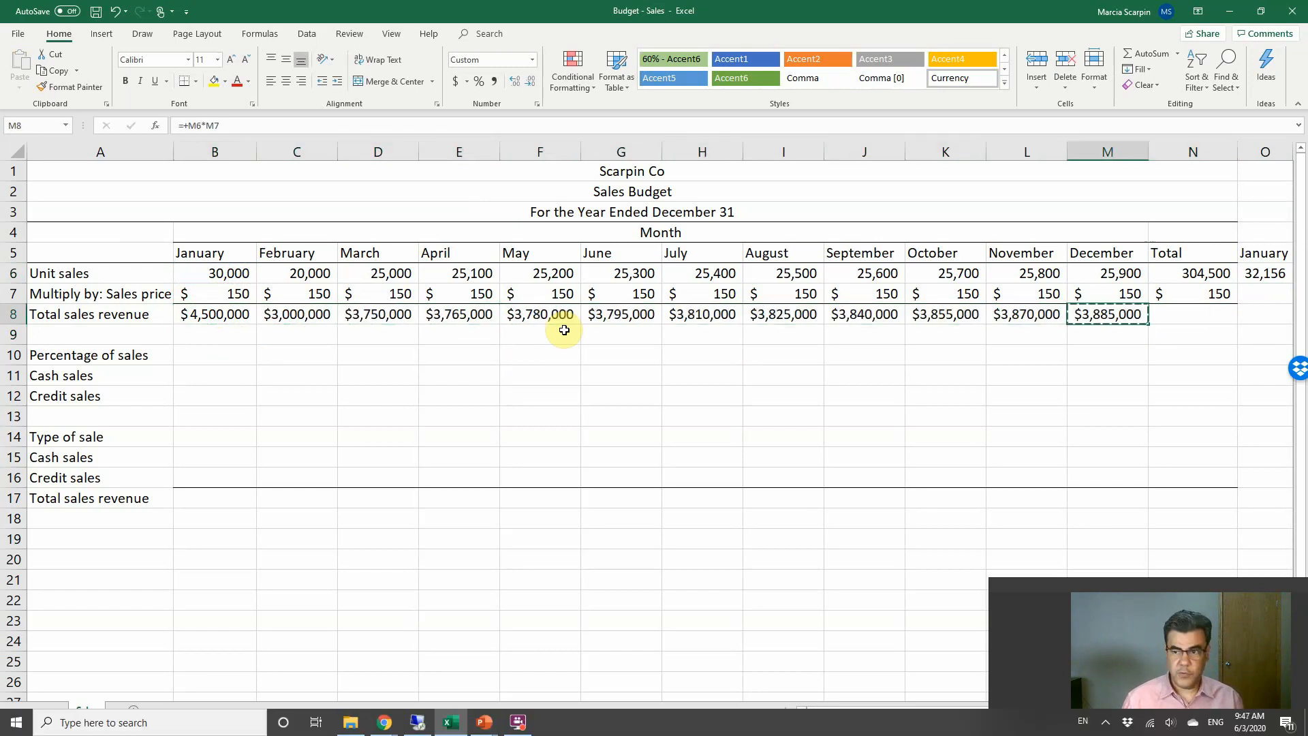
key(Right)
key(ctrl+v)
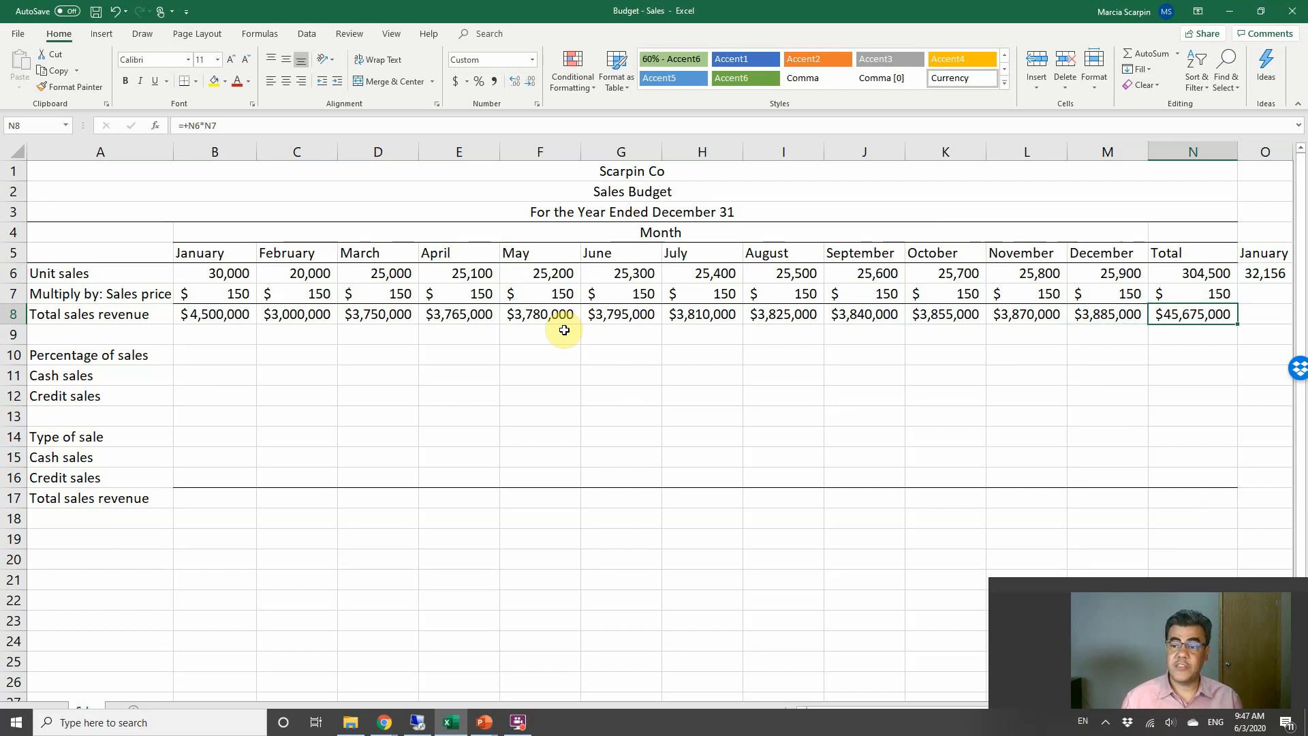
Step: Inspect which cells the formulas for the year's total sales revenue and total unit sales refer to
key(F2)
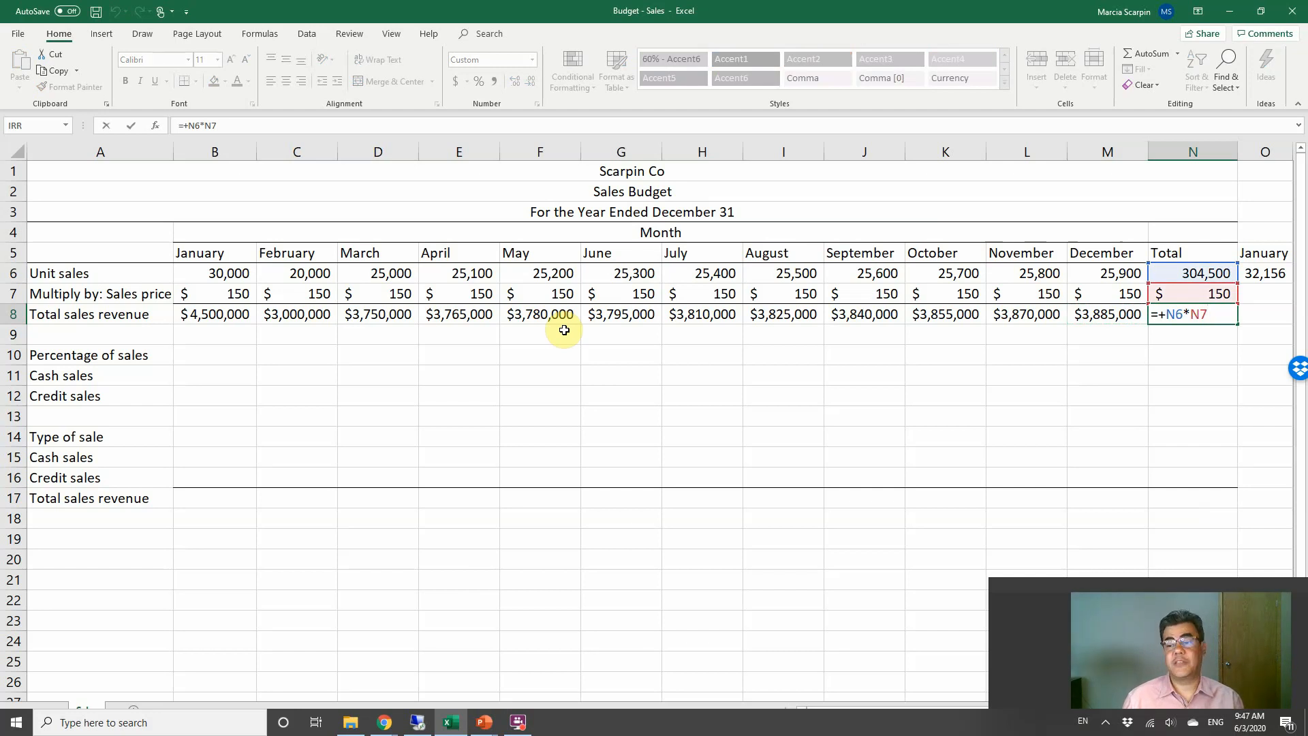
key(ctrl+Return)
key(Up)
key(Up)
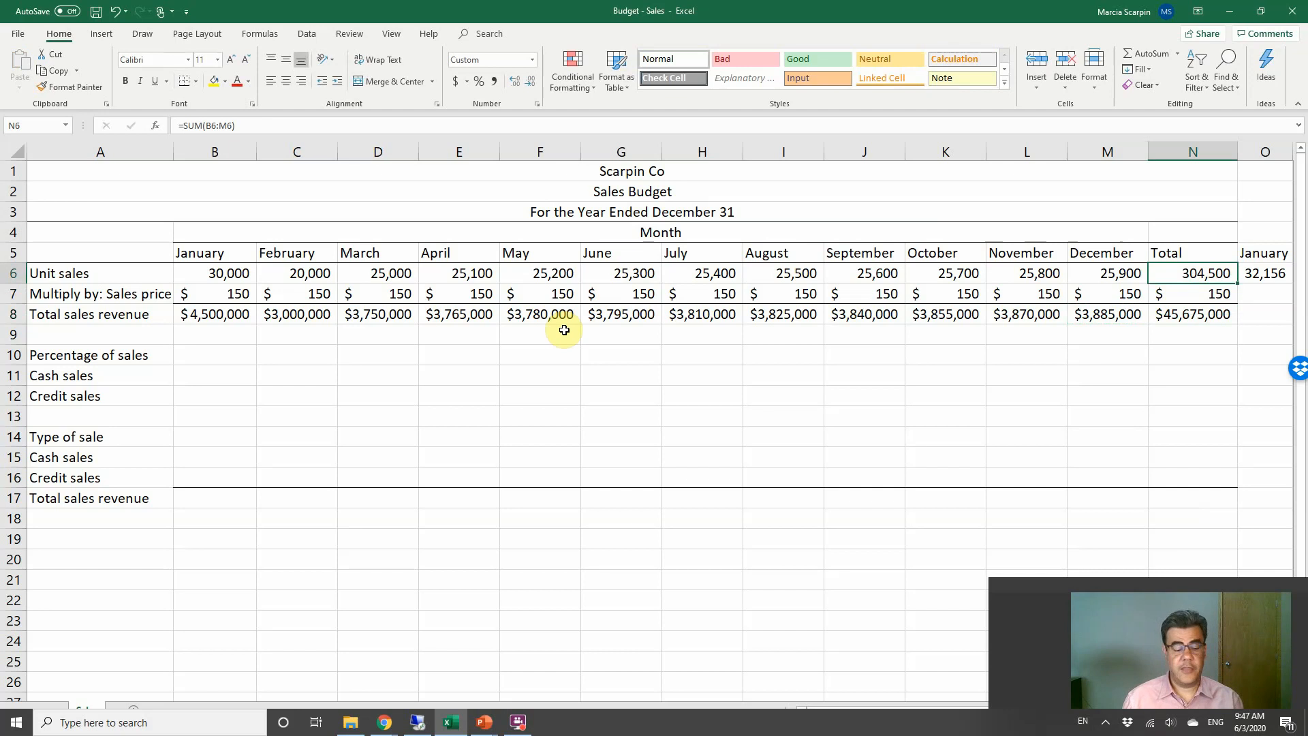
key(F2)
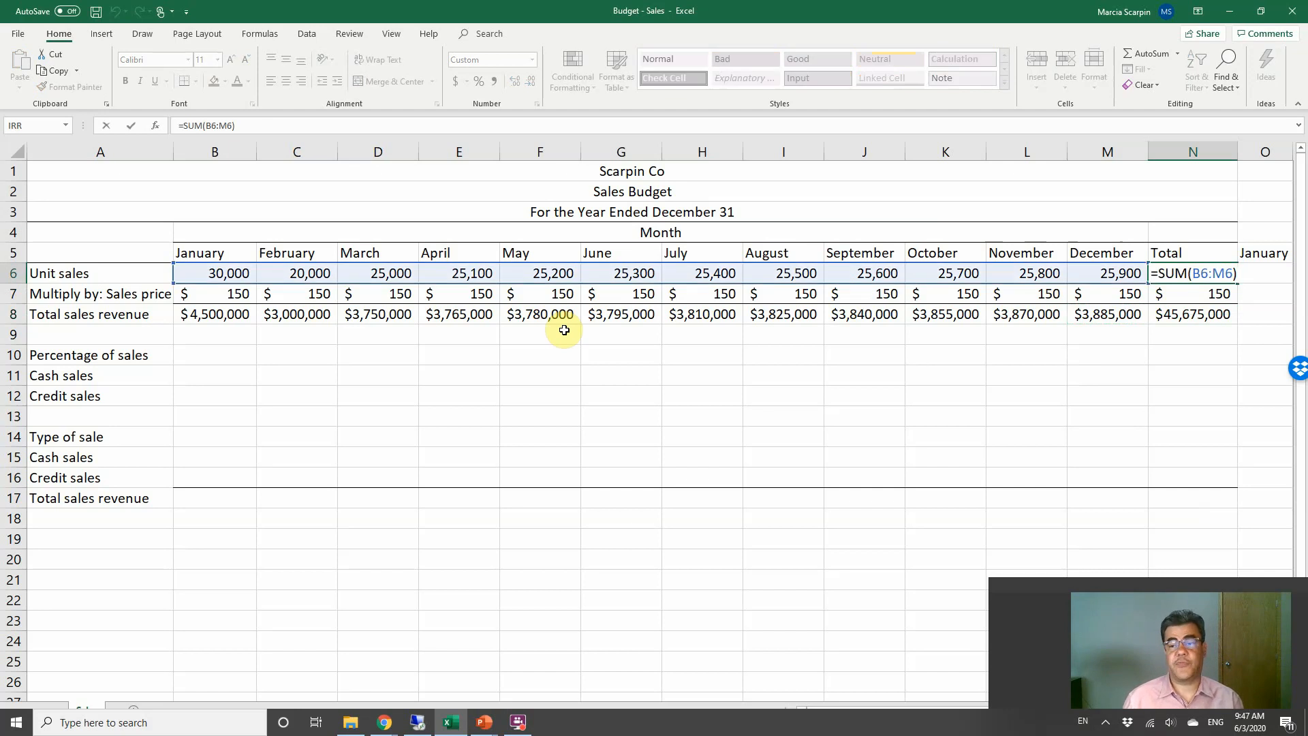
key(Return)
Step: Sum the January to December sales revenue, B8:M8, in N9 as a check on the yearly total
key(Return)
key(Return)
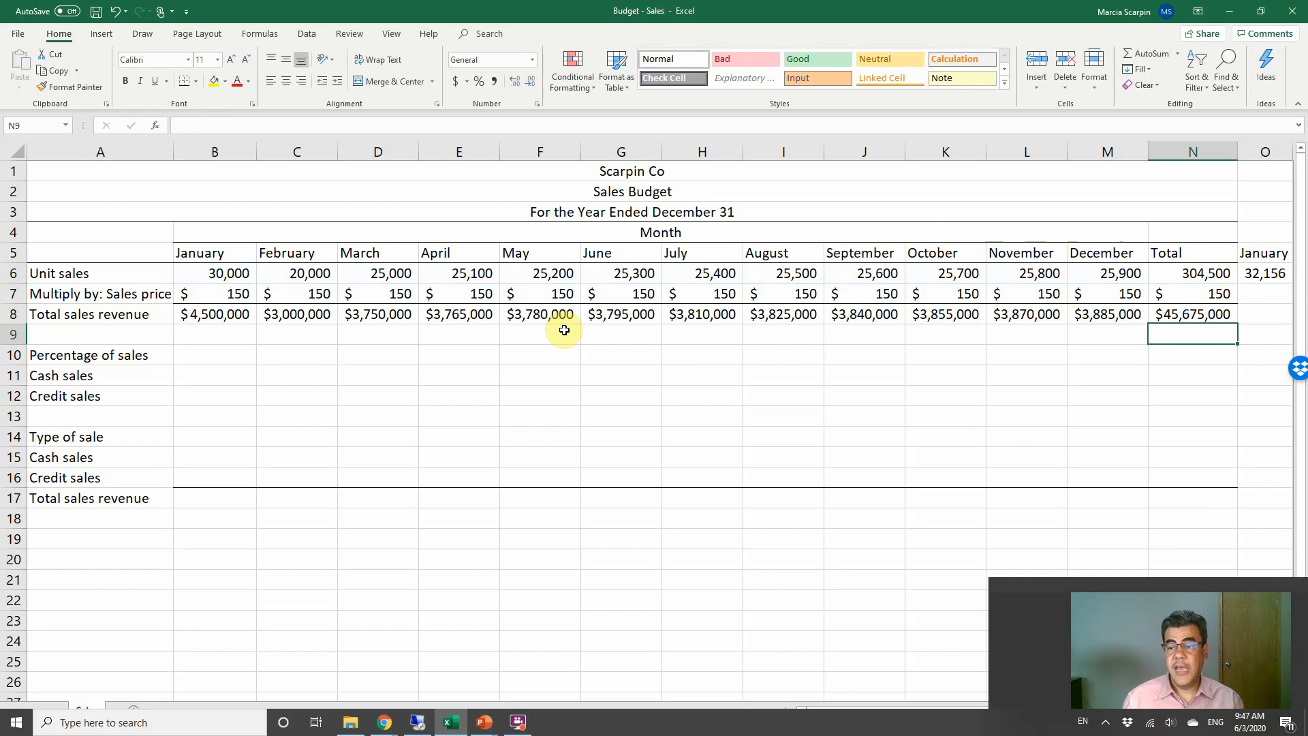
text(=sum)
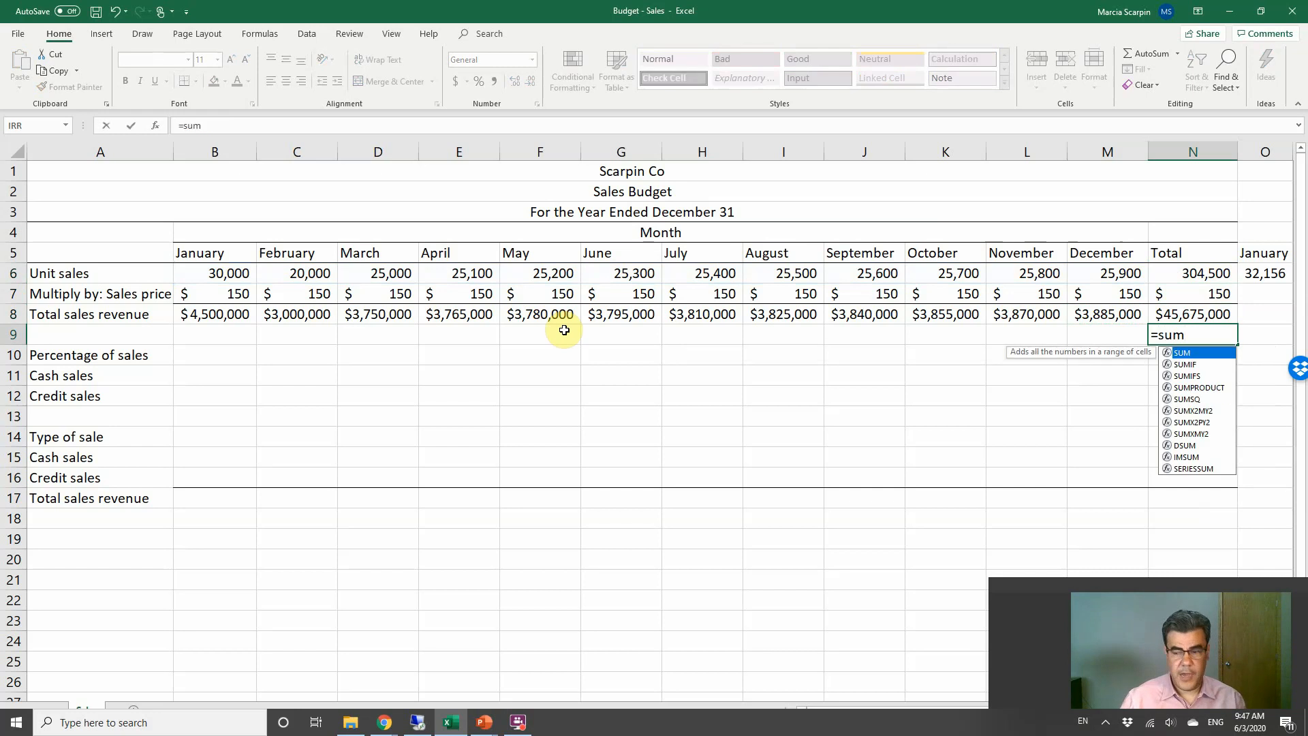
text(()
key(Up)
key(Left)
key(shift+Left)
key(shift+Left)
key(shift+Left)
key(shift+Left)
key(shift+Left)
key(shift+Left)
key(shift+Left)
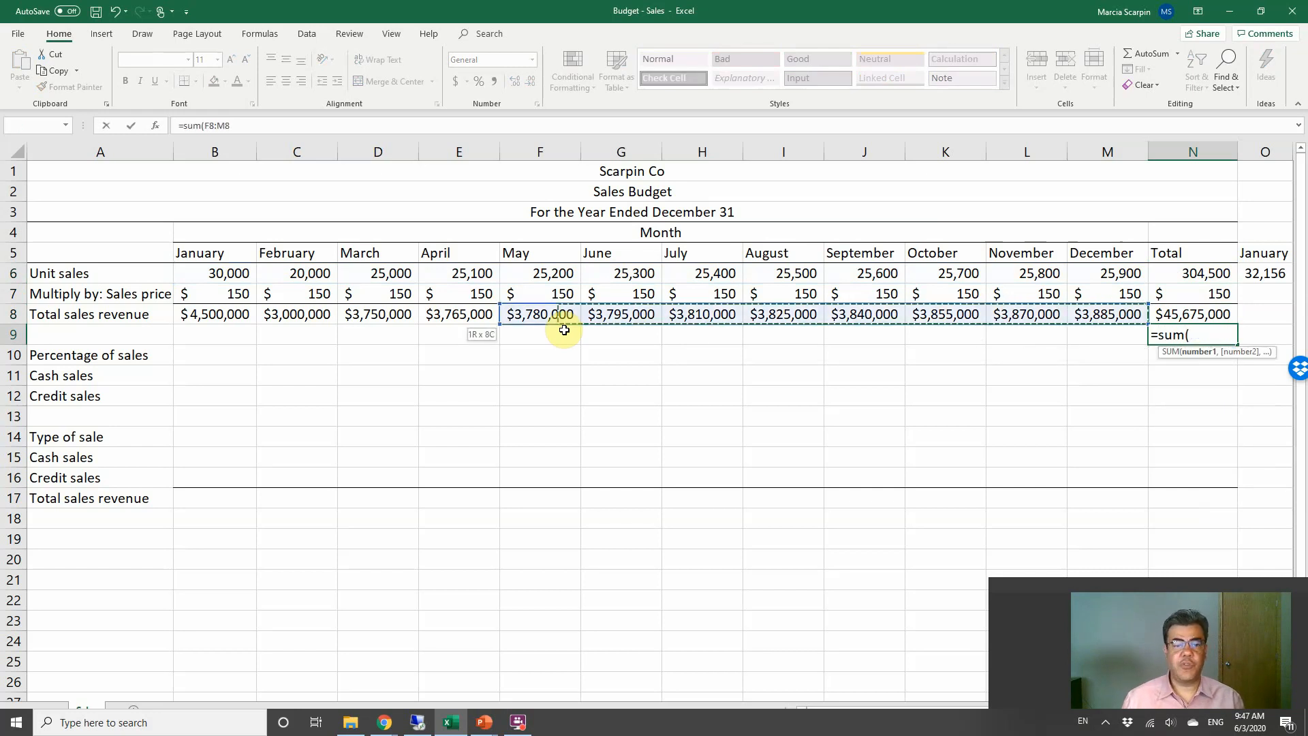
key(shift+Left)
key(shift+Left)
key(shift+Left)
key(shift+Left)
key(Return)
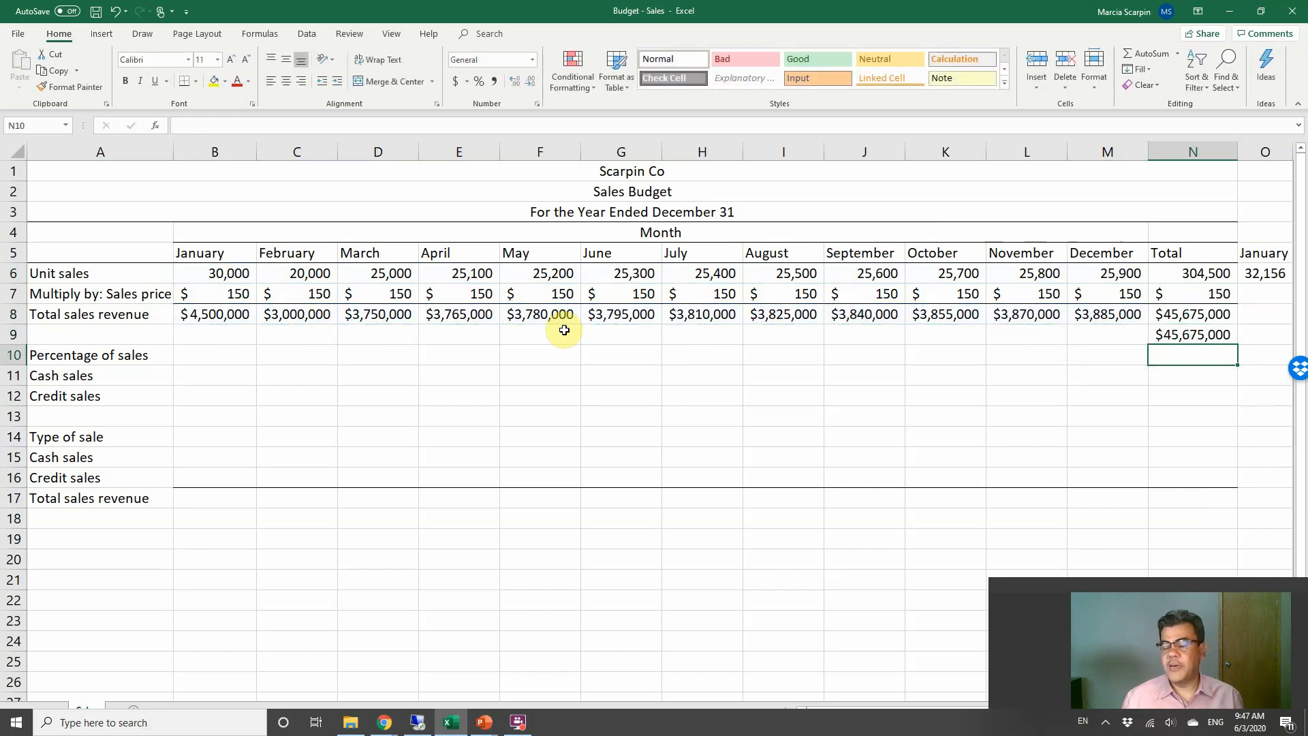
Step: Clear the check sum from N9 below the total sales revenue
key(Up)
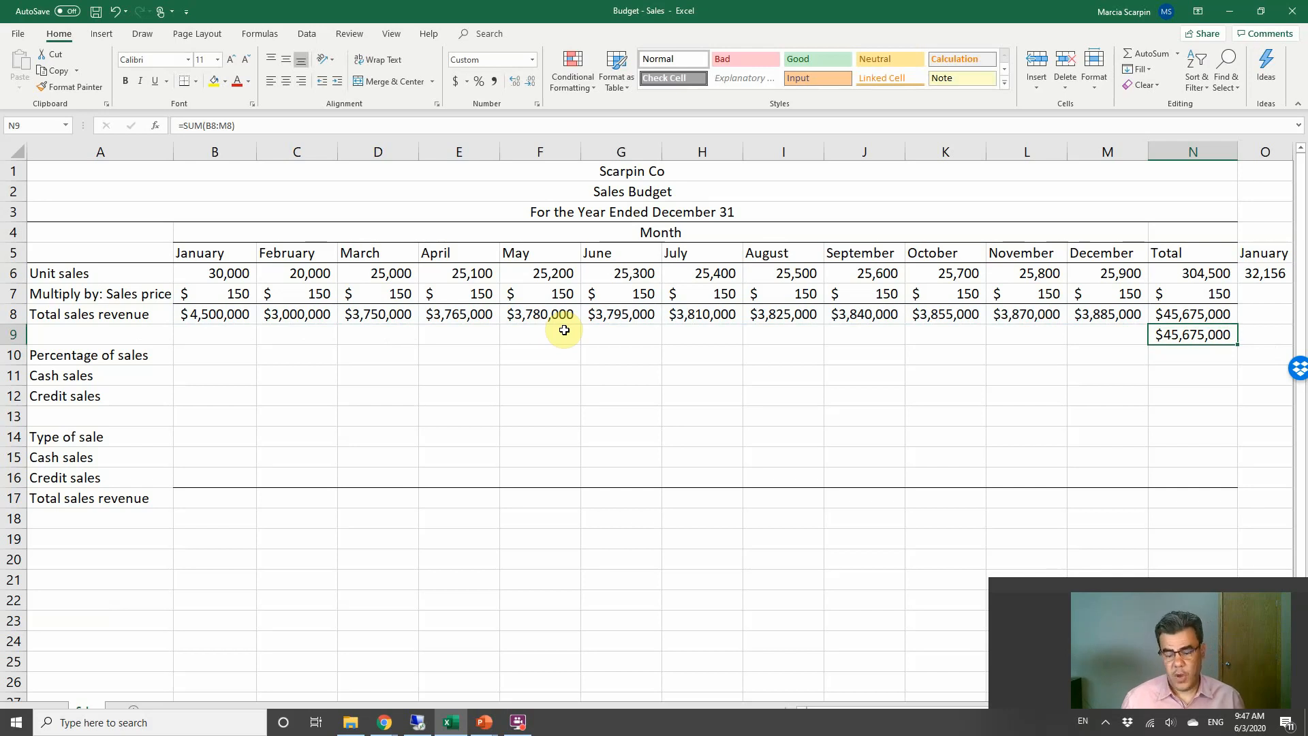
key(Delete)
key(Down)
key(Down)
key(Up)
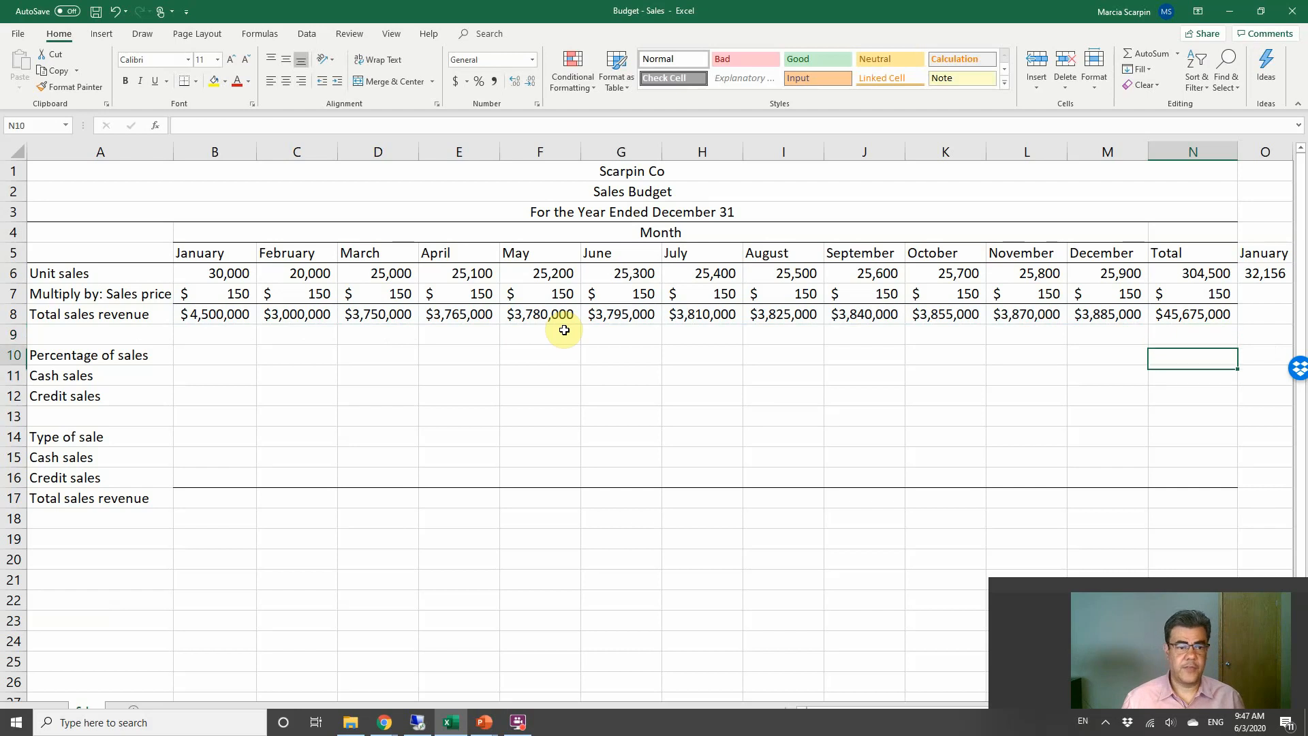
Step: Set January's cash sales percentage in B11 to 40%
key(Down)
key(Left)
key(Left)
key(Left)
key(Left)
key(Left)
key(Left)
key(Left)
key(Left)
key(Left)
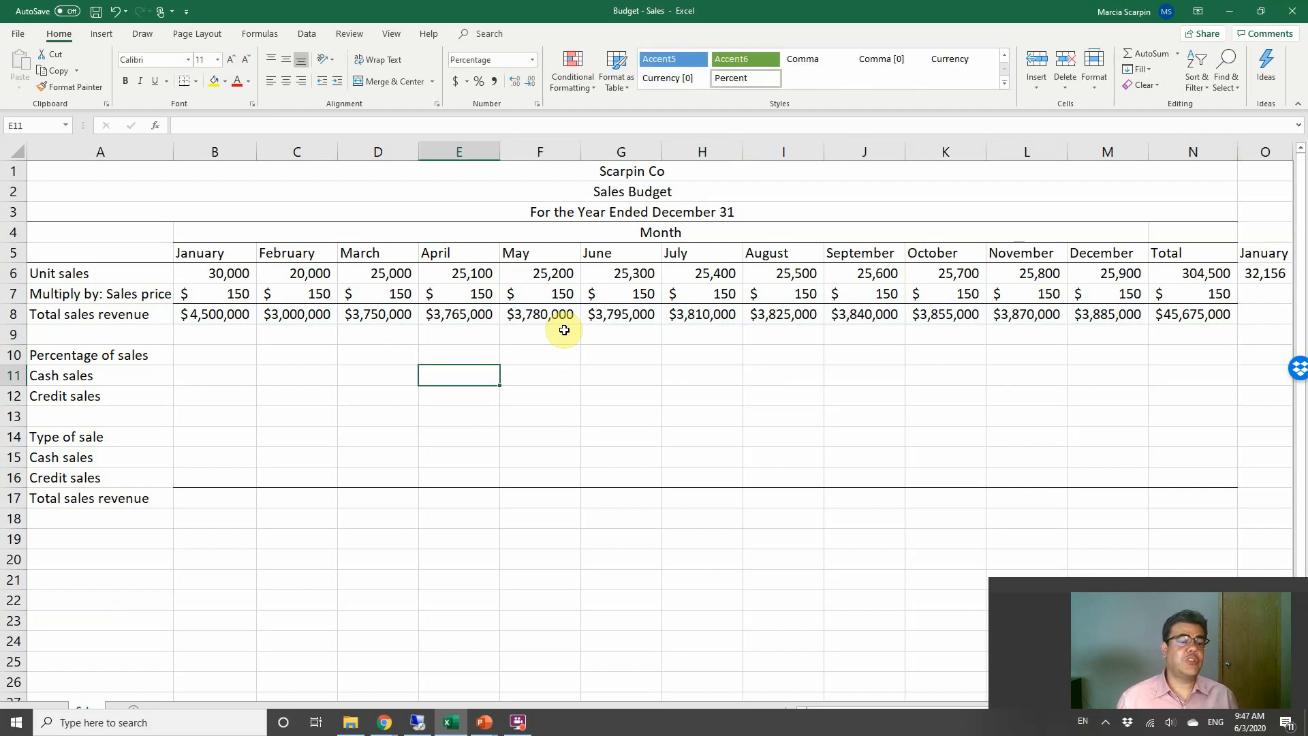
key(Left)
key(Left)
key(Left)
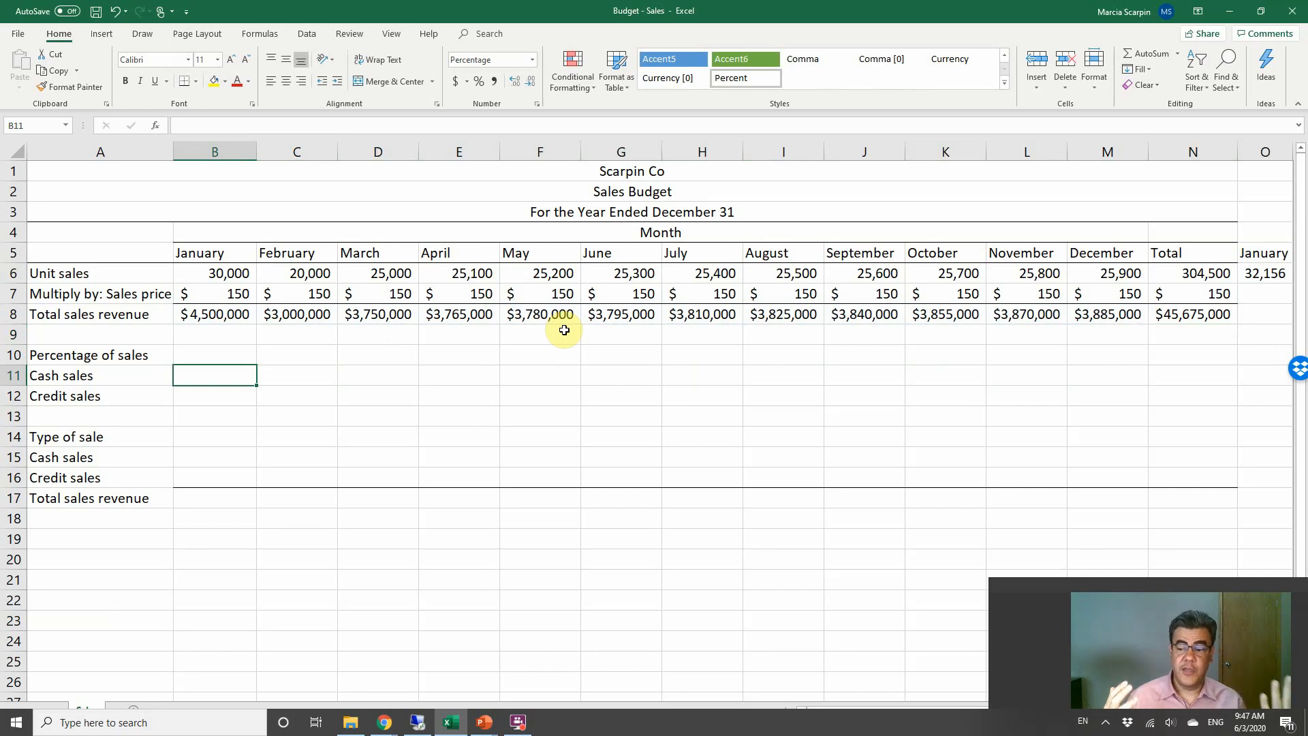
text(40%)
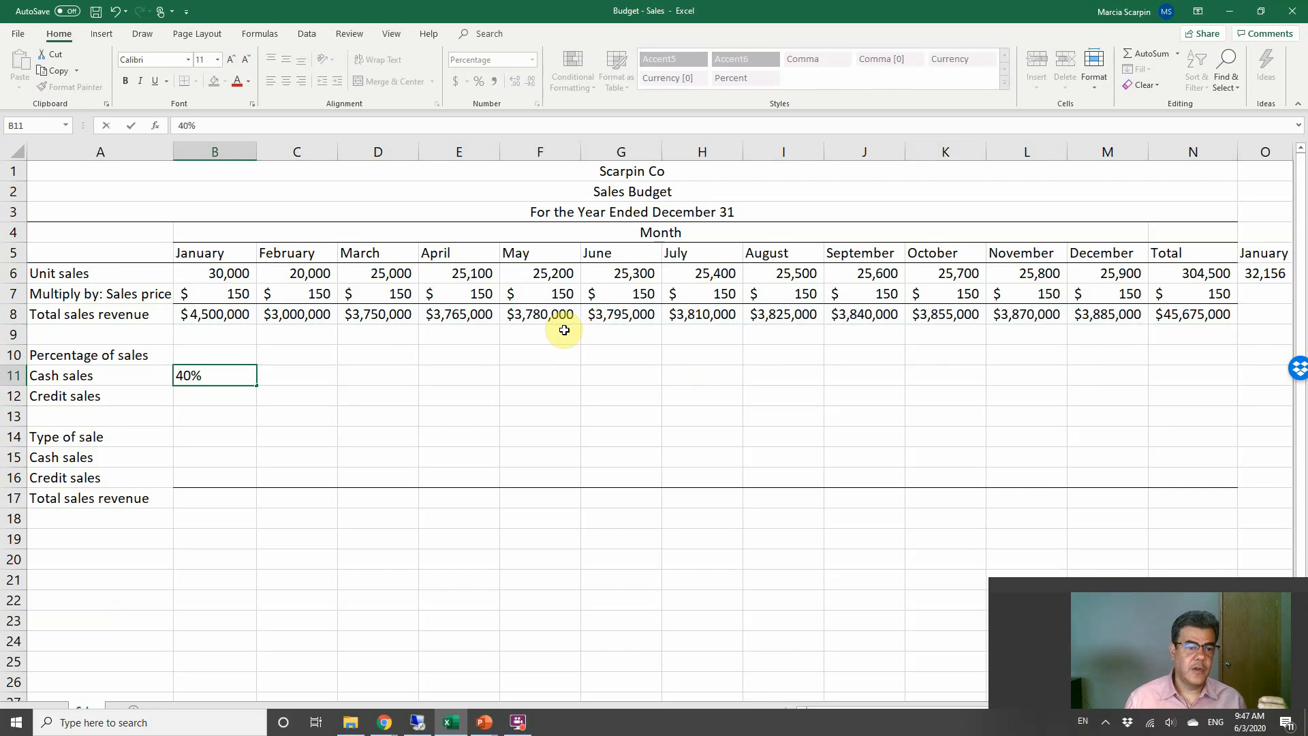
key(Return)
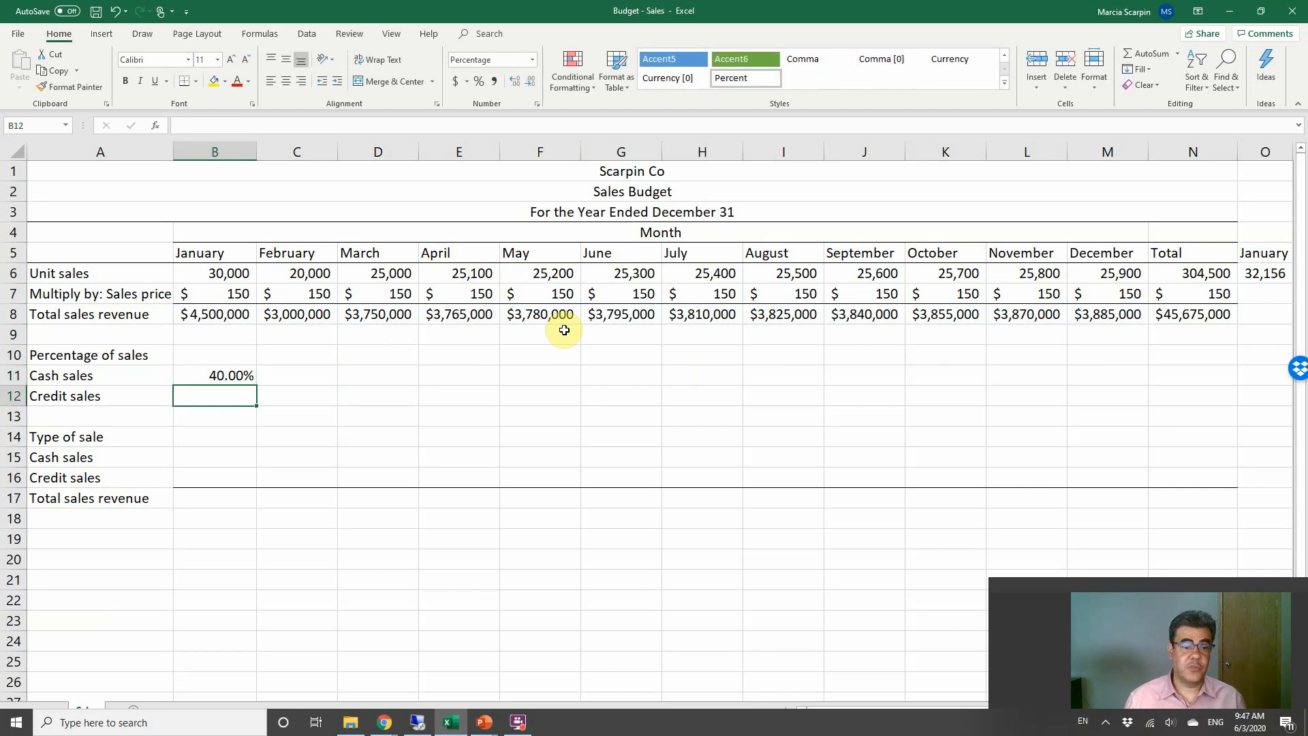
Step: Enter the formula +1-B11% in B12 for January's credit sales percentage
text(+1-%)
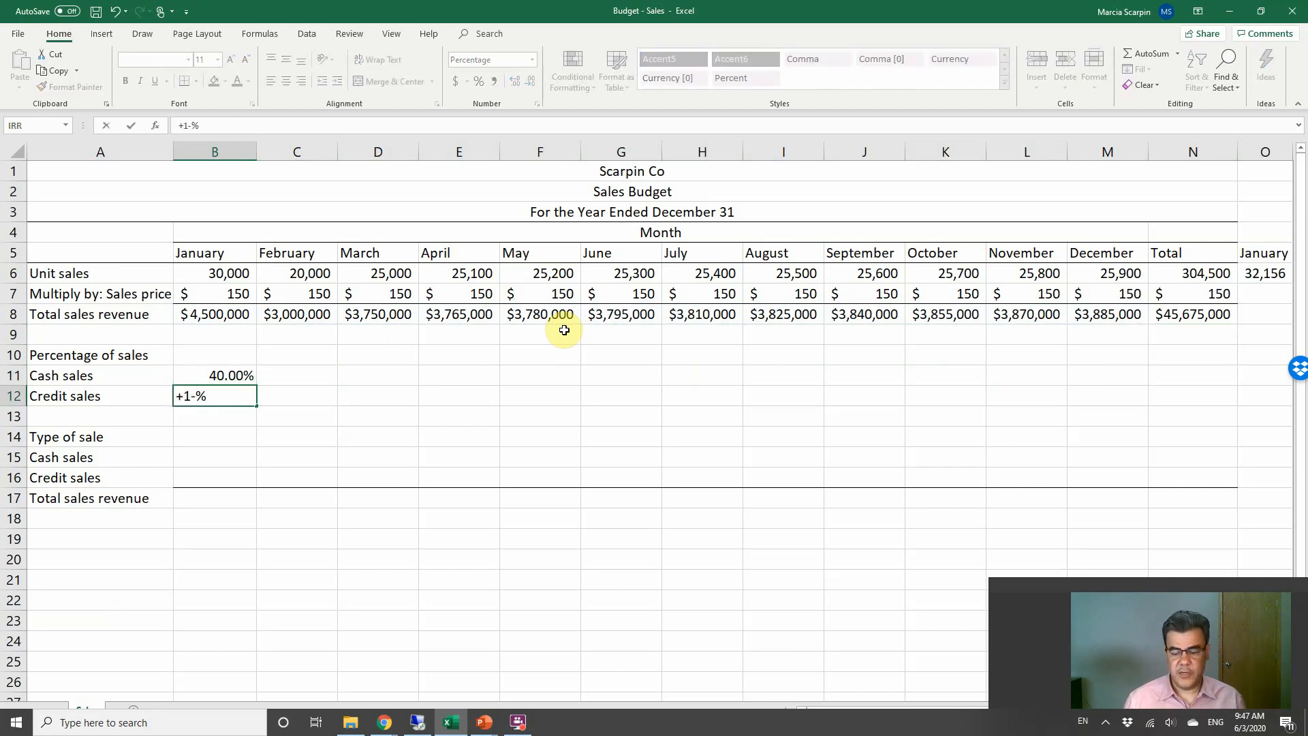
key(Up)
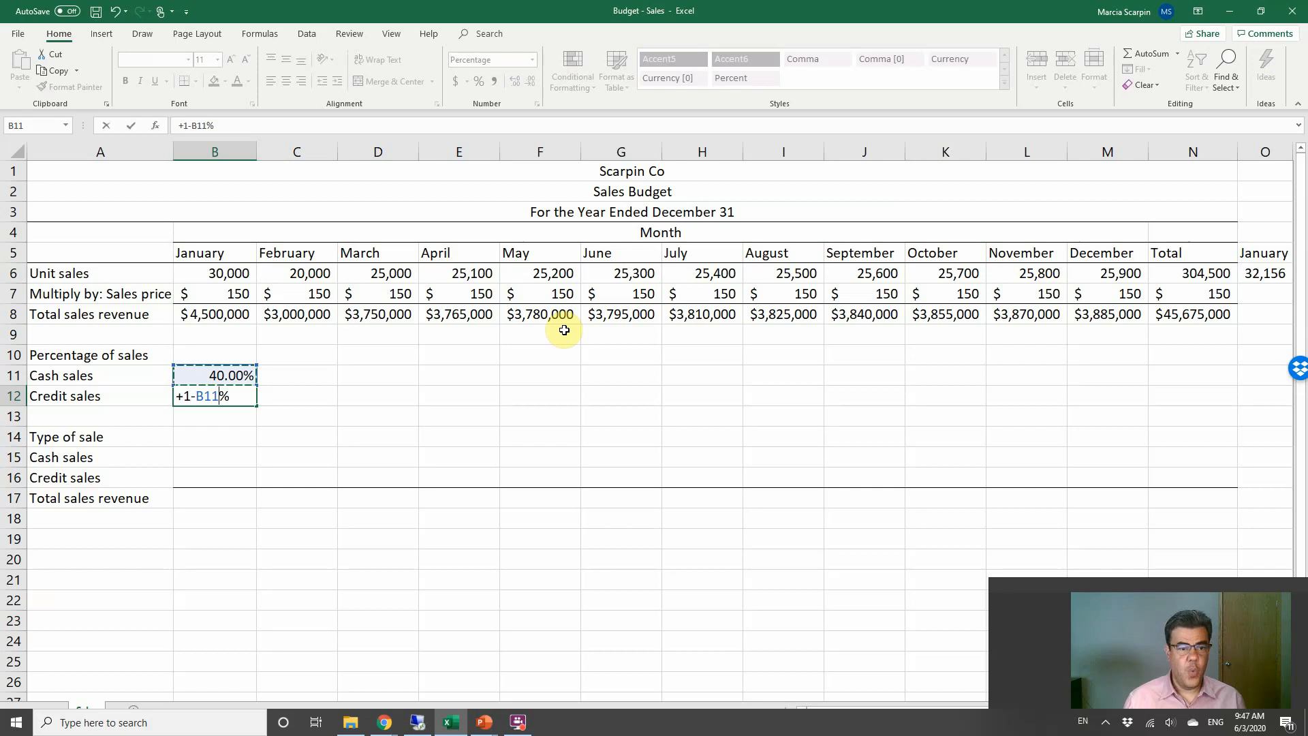
key(Return)
key(Up)
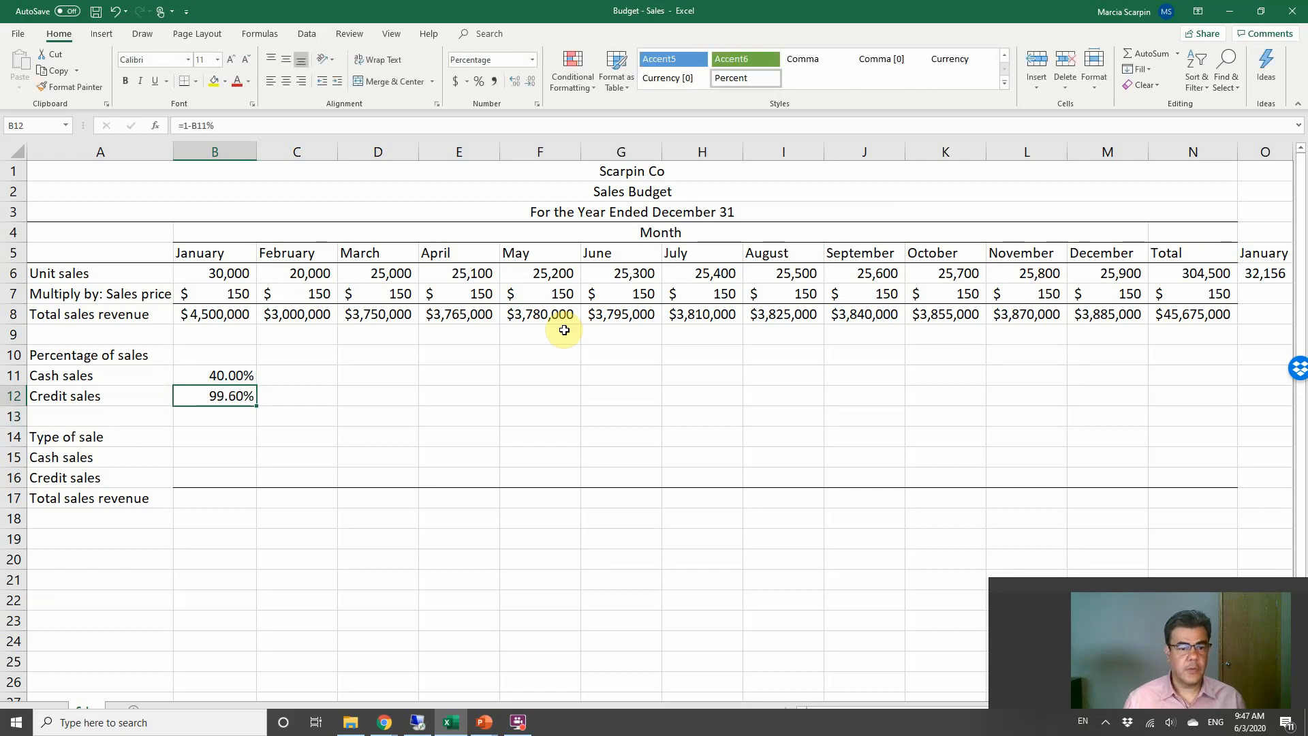
Step: Change January's credit sales percentage formula in B12 to =100%-B11%
key(F2)
key(Left)
key(Left)
key(Left)
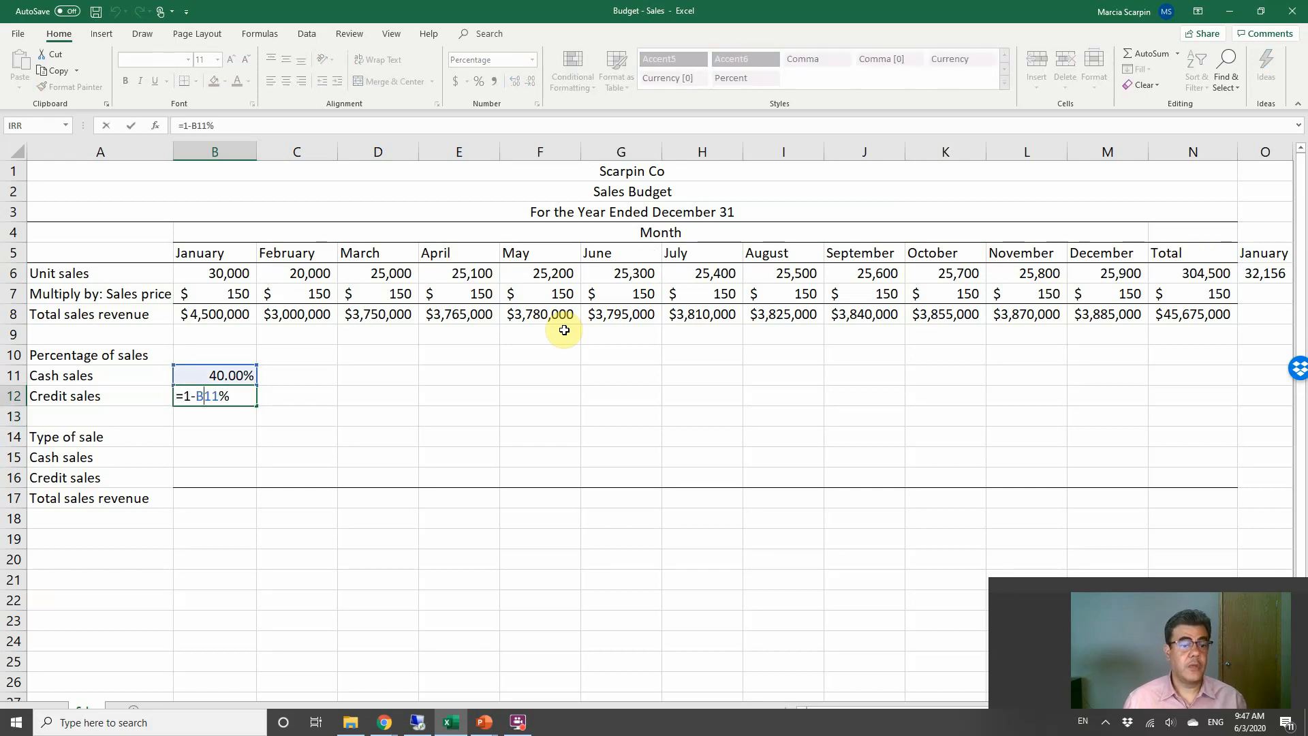
text(00%)
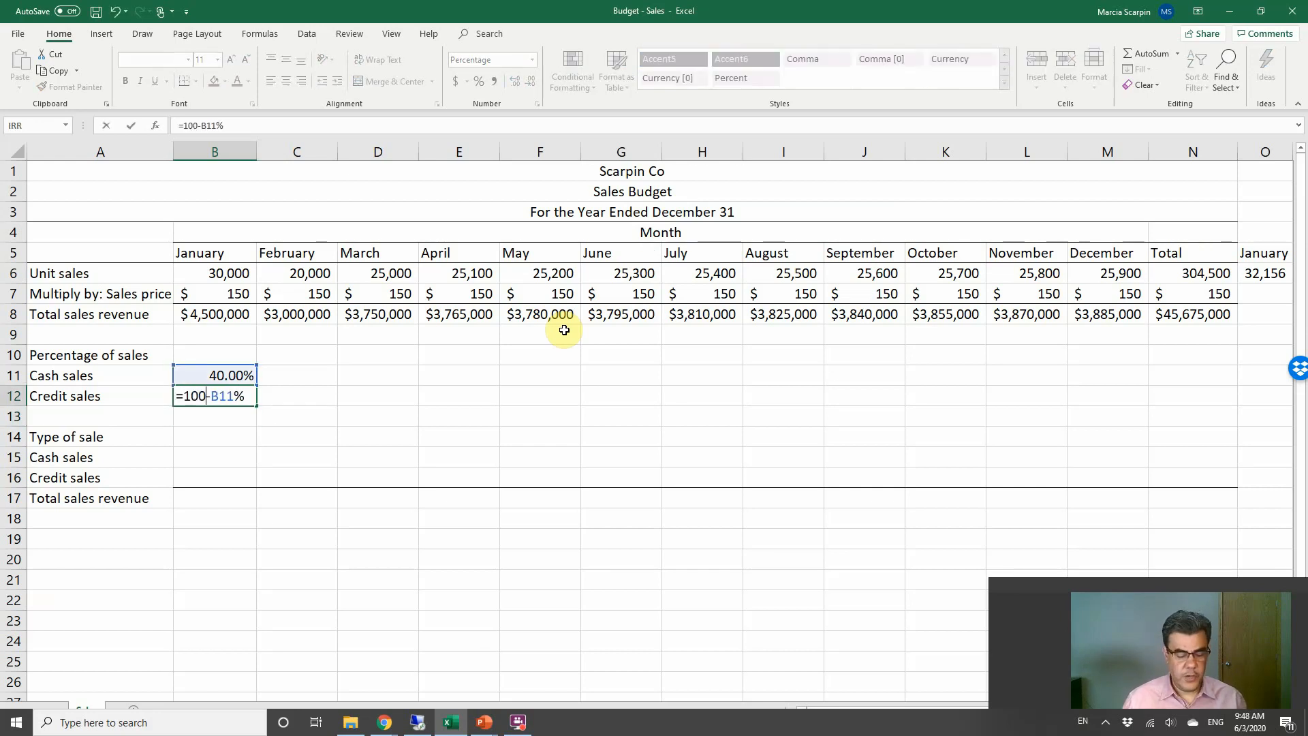
key(Return)
key(Up)
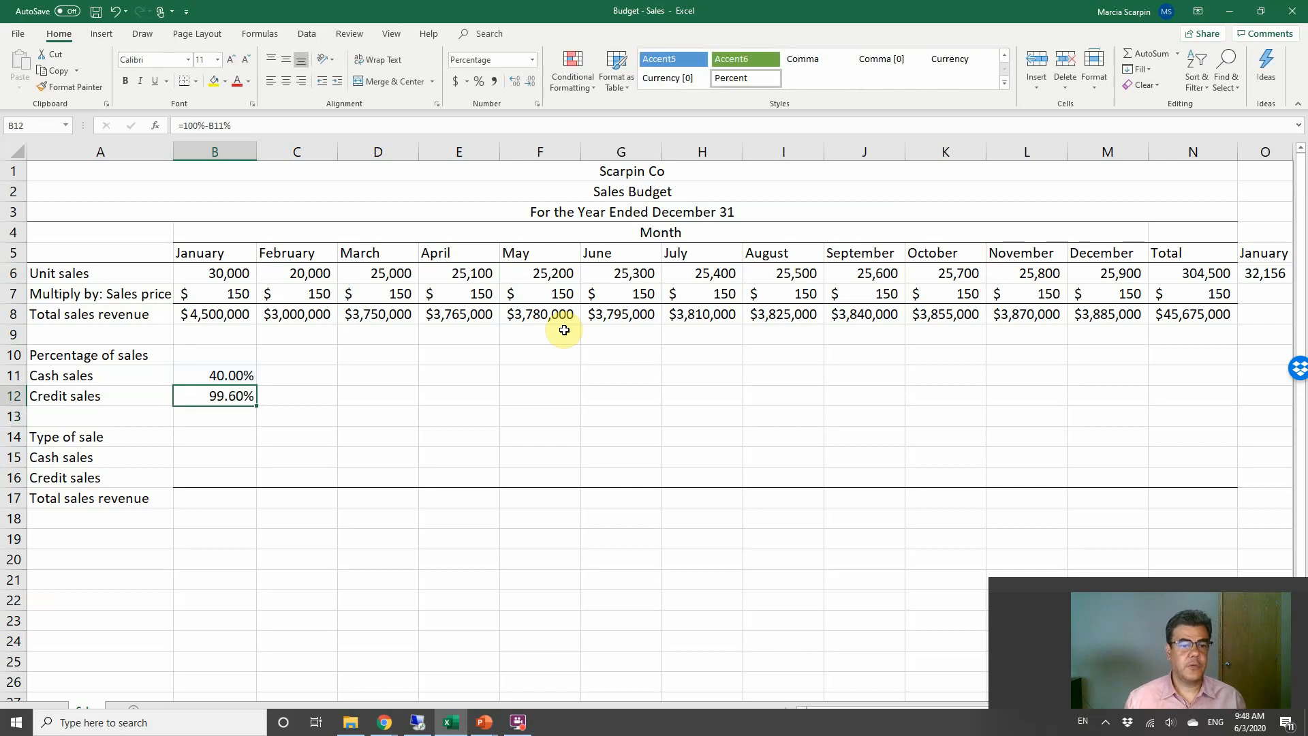
key(Up)
key(Down)
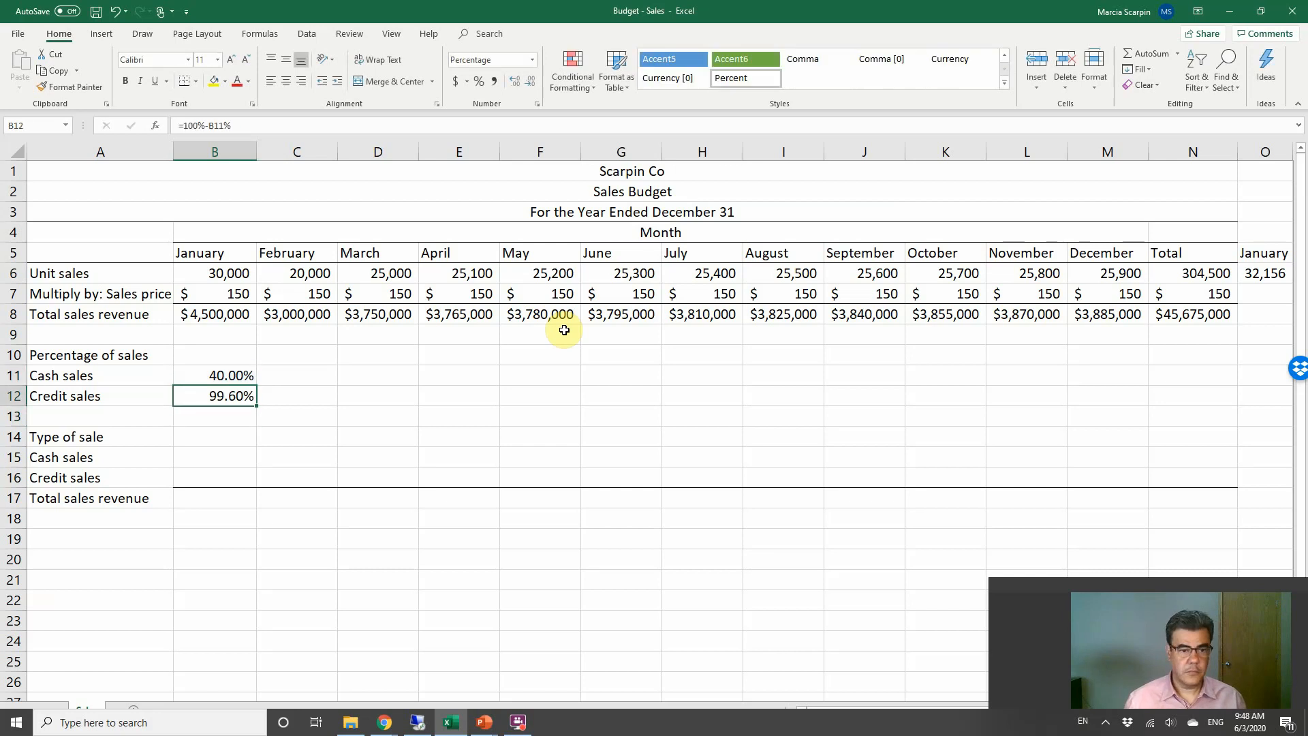
Step: Correct January's credit sales percentage formula in B12 to =100%-B11
text(+)
text(100%-B11)
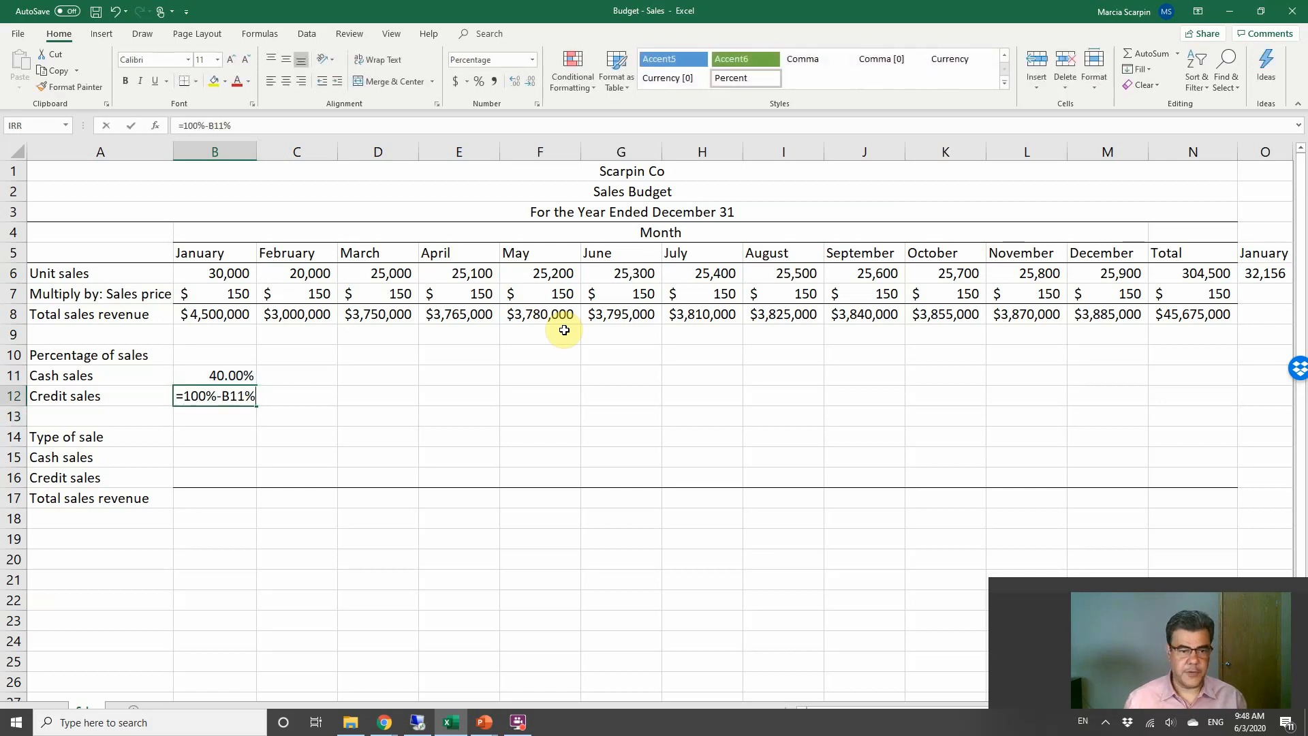
key(Return)
Step: Copy January's cash and credit sales percentages from B11:B12 across the remaining months and the Total column through N12
key(Up)
key(Up)
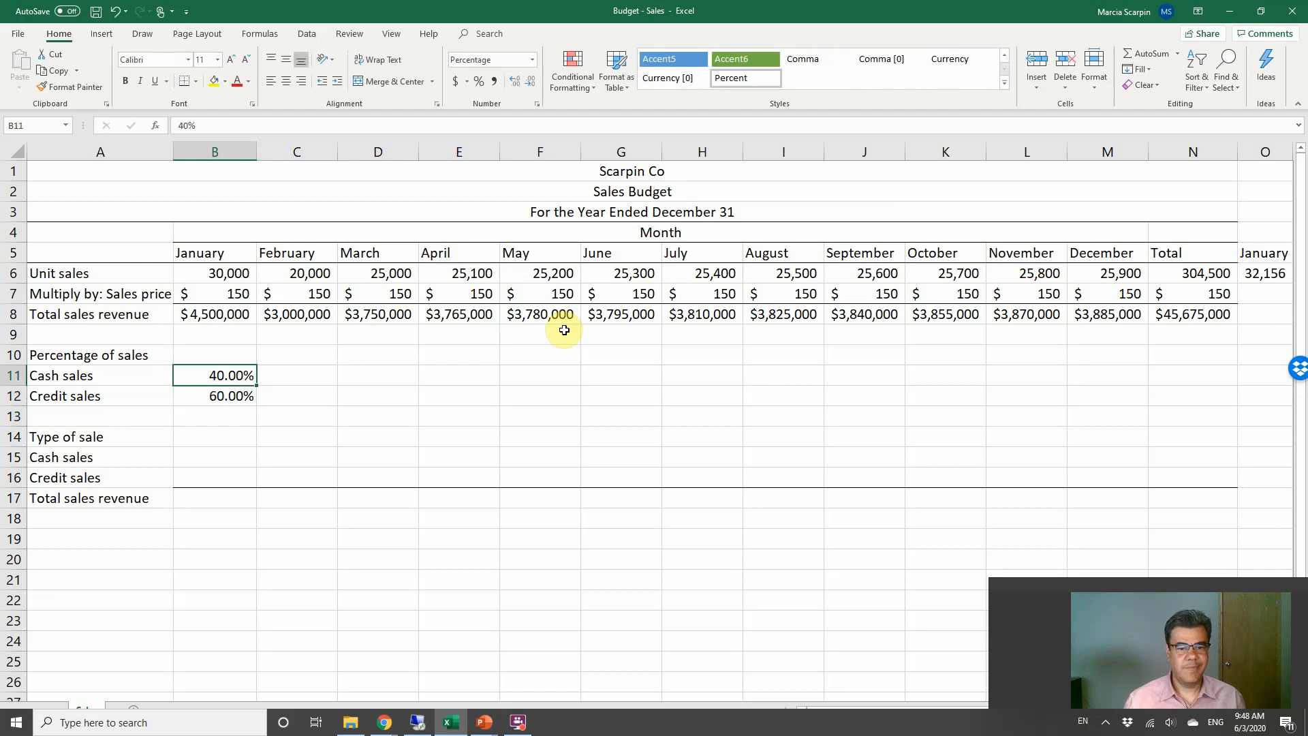
key(shift+Down)
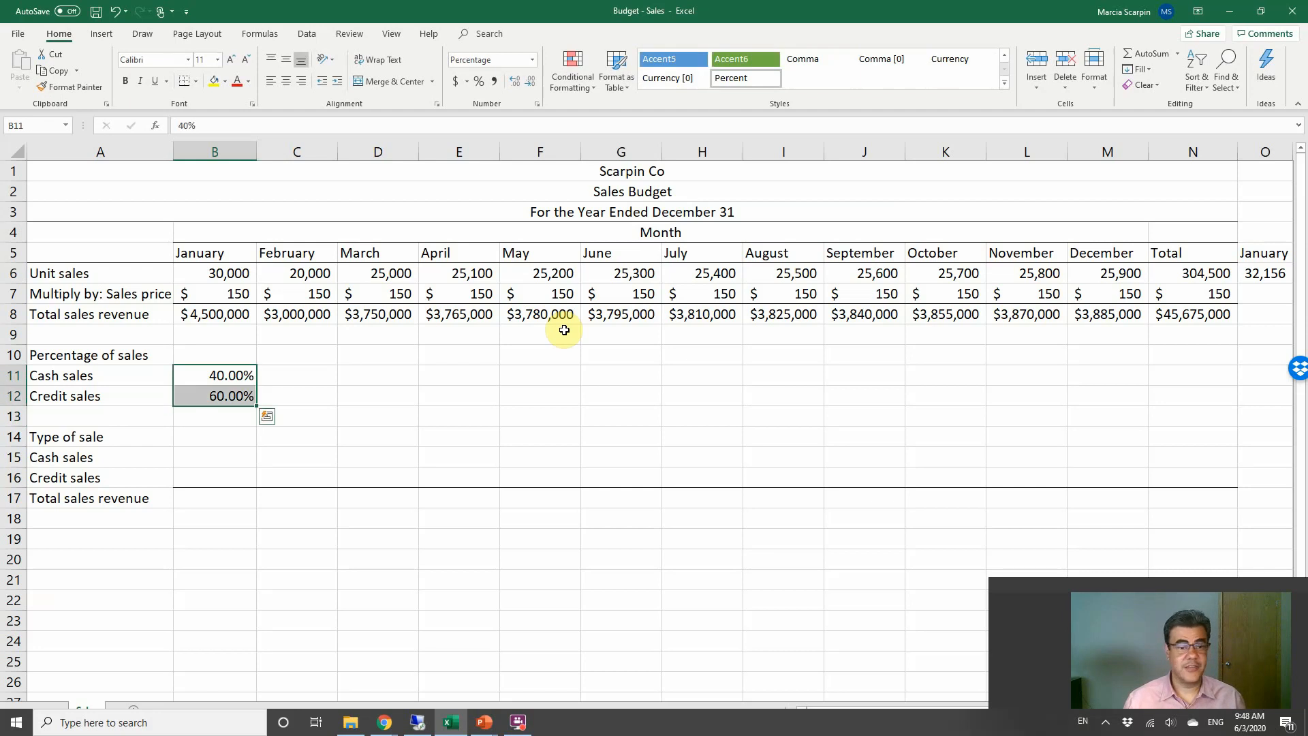
key(shift+Up)
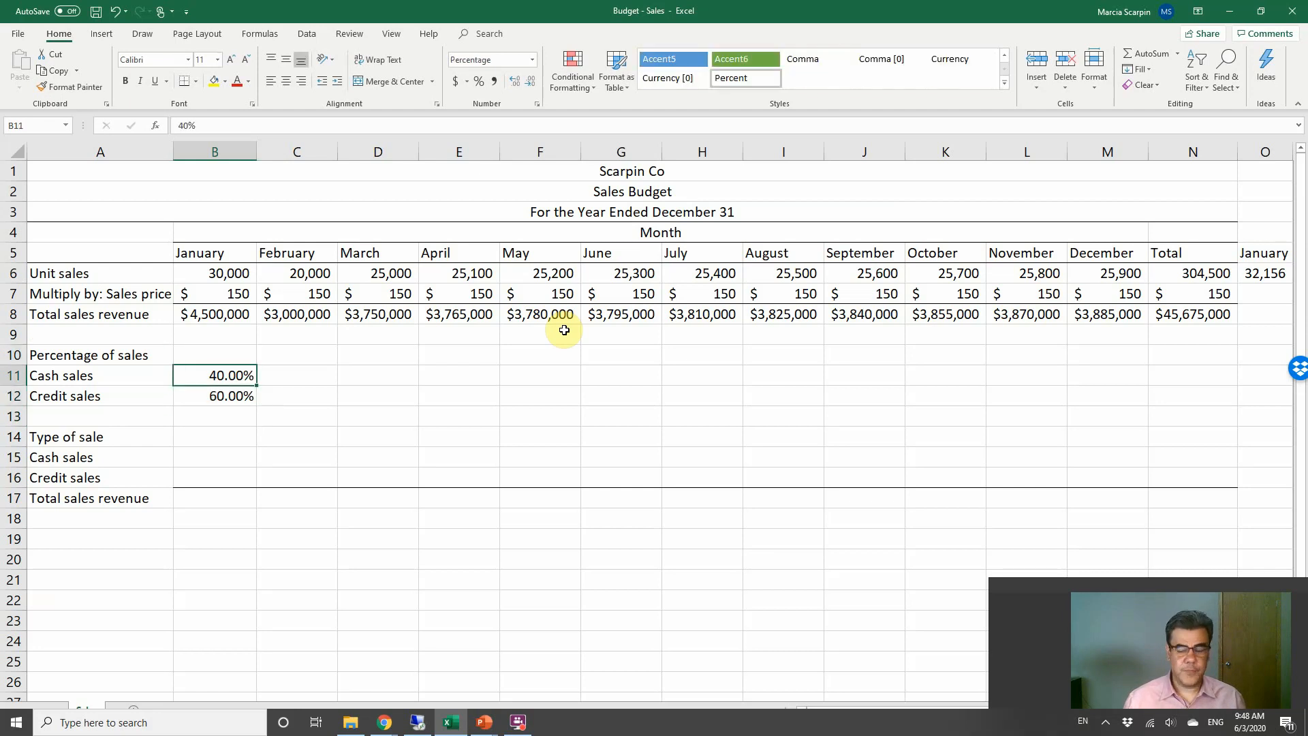
key(Up)
key(Down)
key(shift+Down)
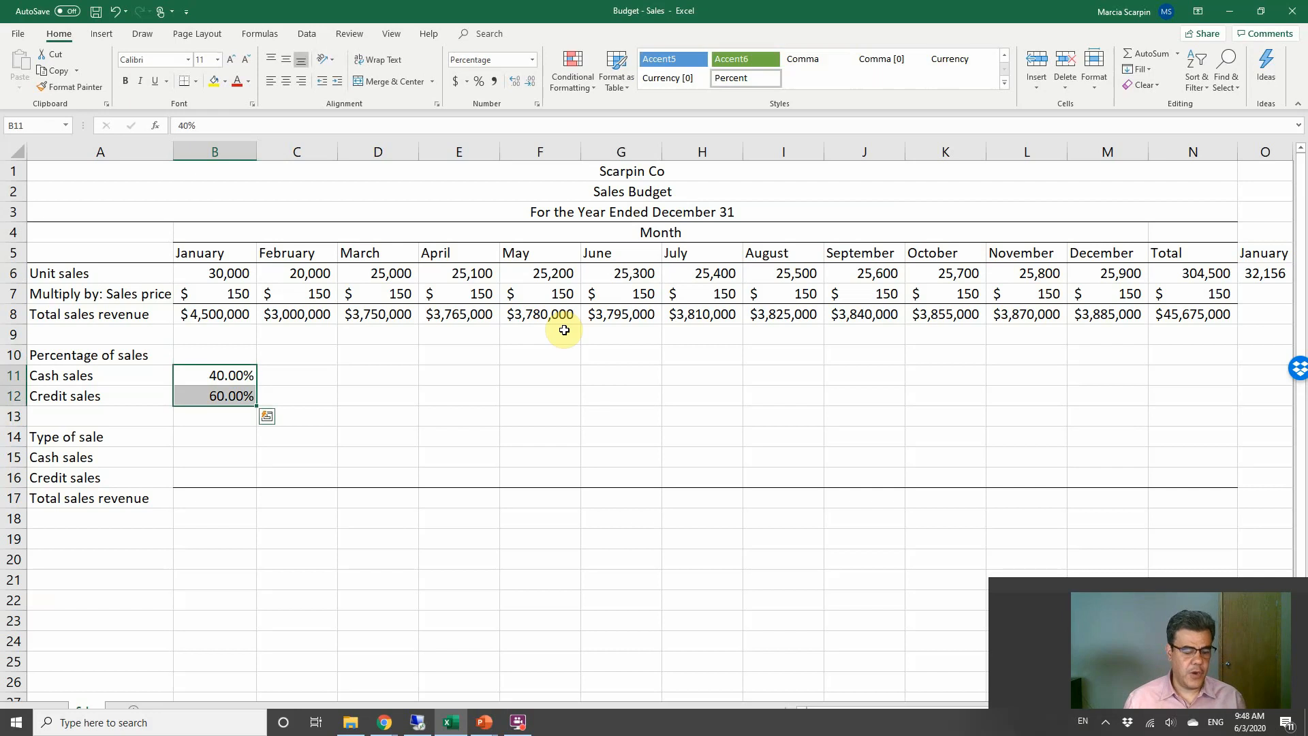
key(ctrl+c)
key(shift+Right)
key(shift+Right)
key(shift+Right)
key(shift+Right)
key(shift+Right)
key(shift+Right)
key(shift+Right)
key(shift+Right)
key(shift+Right)
key(shift+Right)
key(shift+Right)
key(shift+Right)
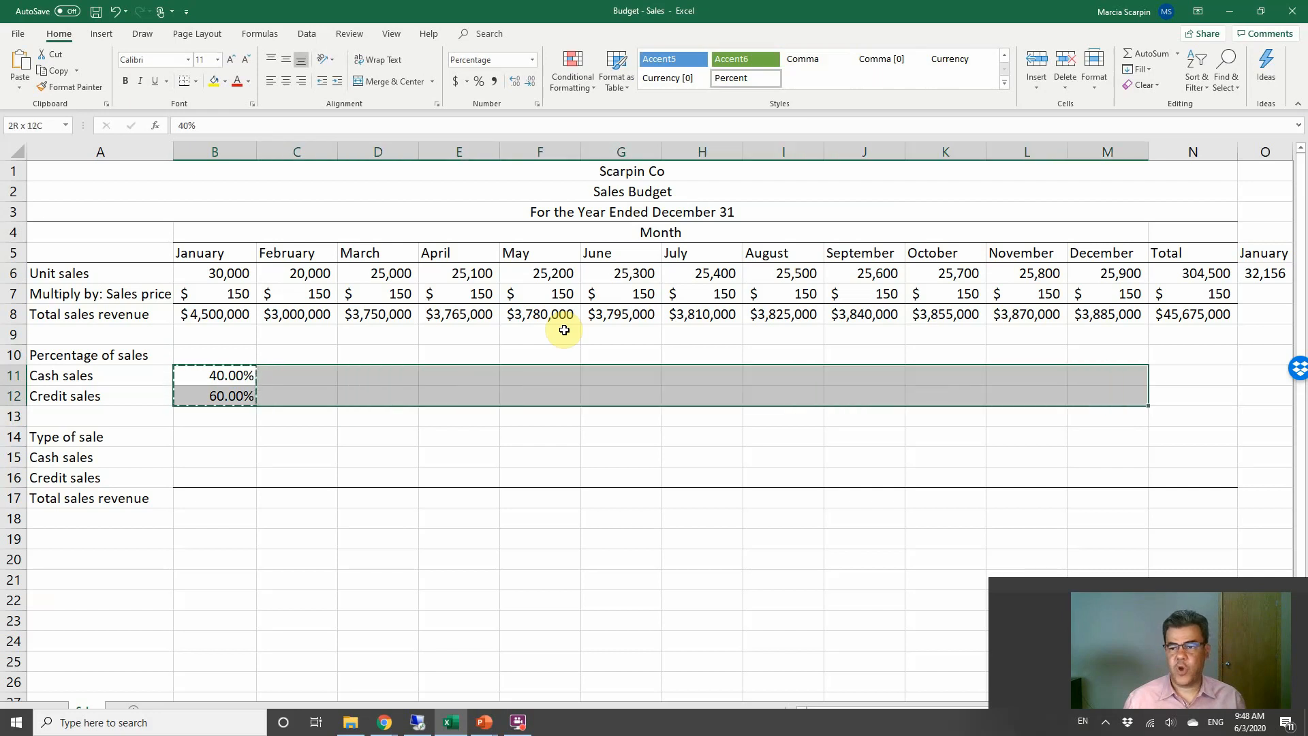
key(ctrl+v)
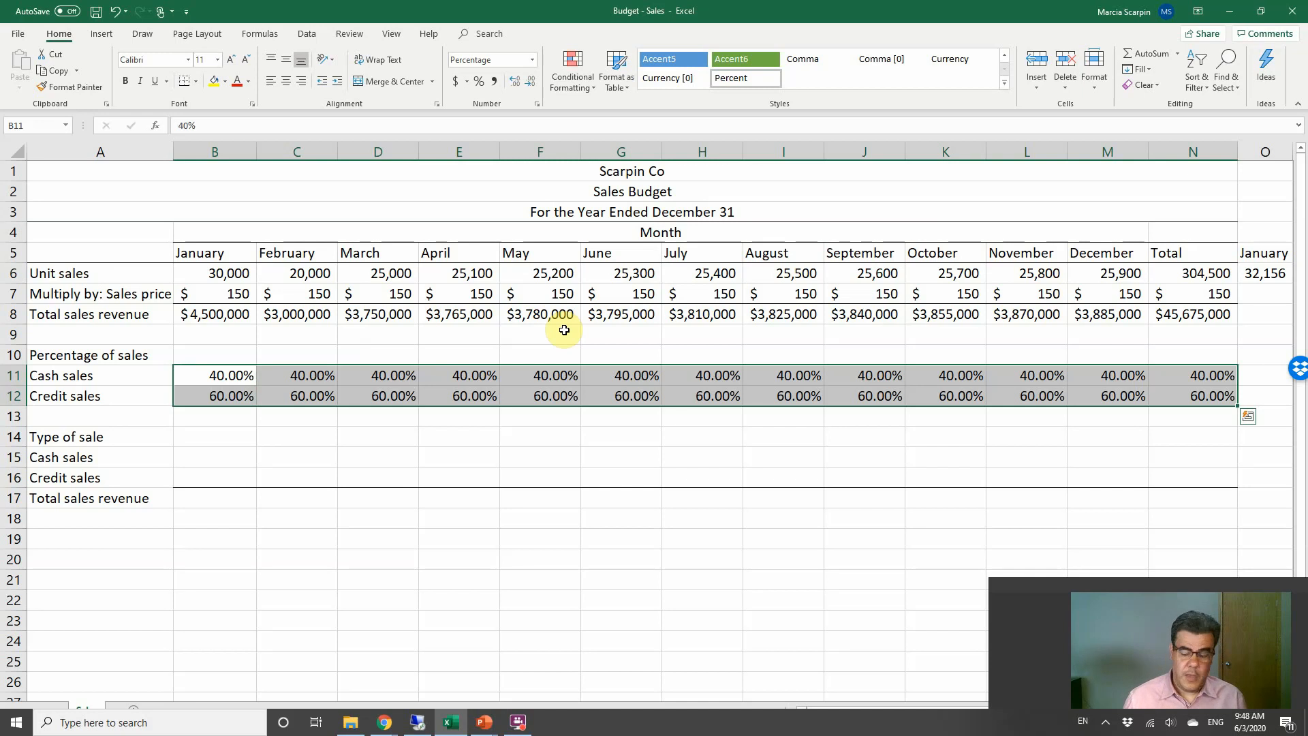
Step: Review January's total sales revenue in B8, ending at the January cash sales cell B15
key(Down)
key(Down)
key(Down)
key(Down)
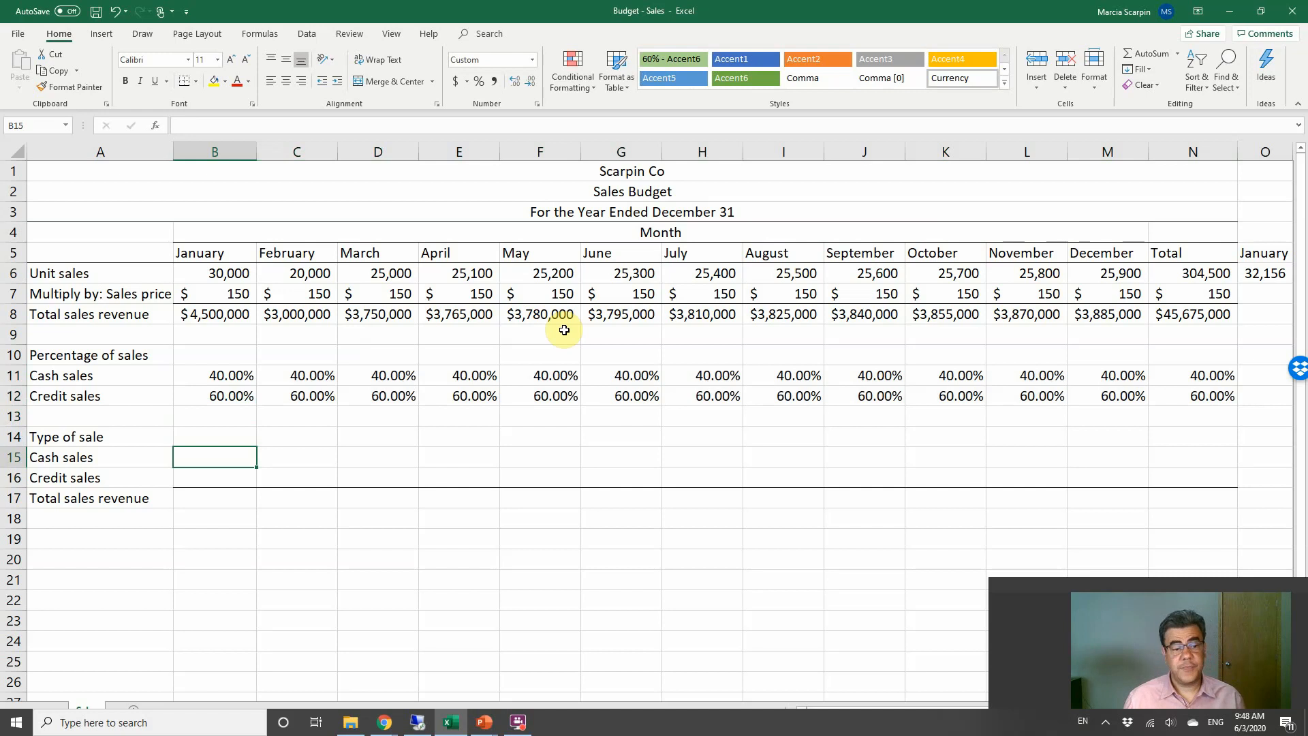
key(Up)
key(Up)
key(Up)
key(Up)
key(Up)
key(Up)
key(Up)
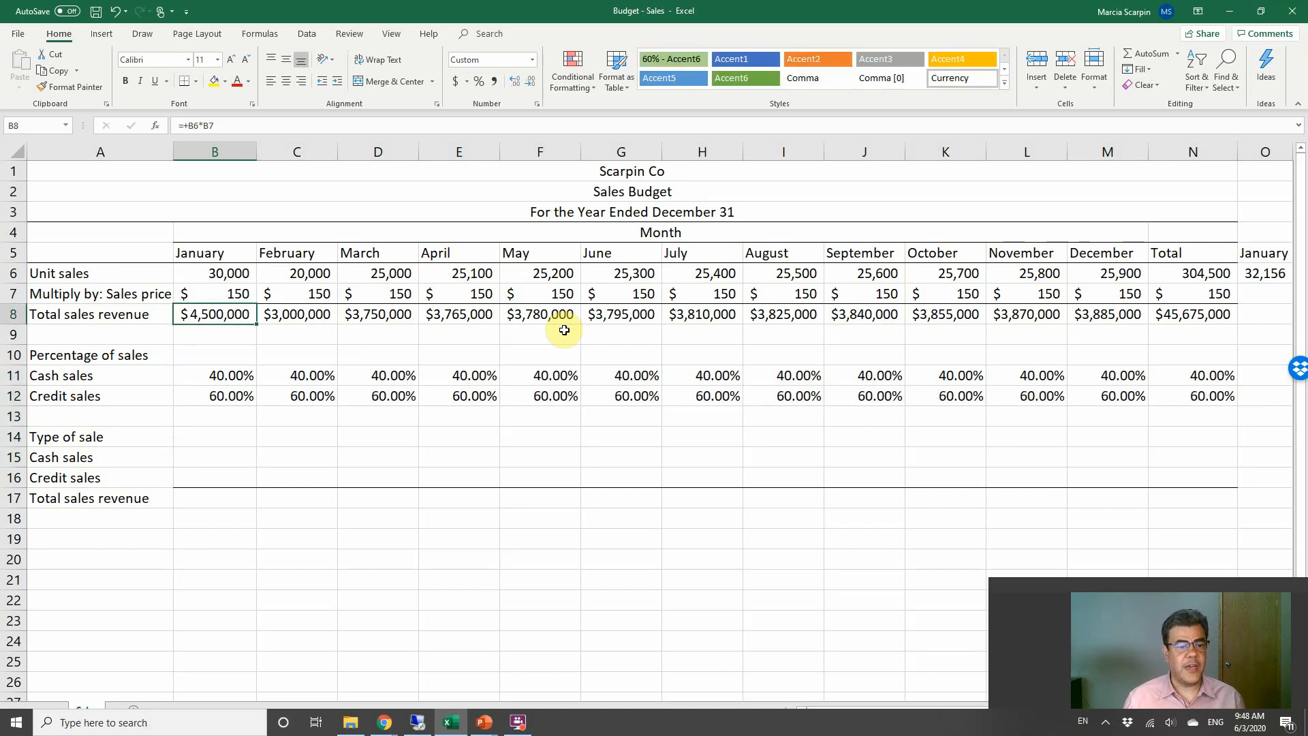
key(Down)
key(Down)
key(Down)
key(Down)
key(Down)
key(Down)
key(Down)
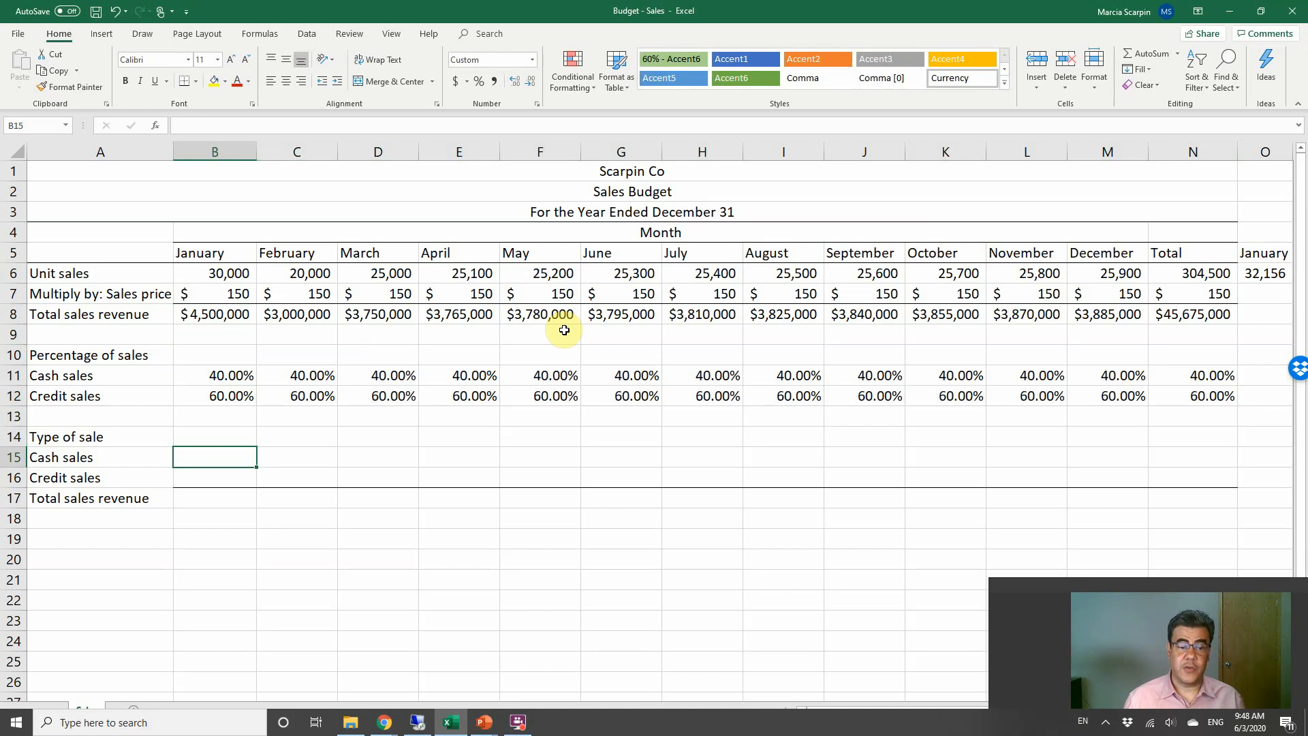
Step: Calculate January's cash sales in B15 with the formula +B8*B11
text(+)
key(Up)
key(Up)
key(Up)
key(Up)
key(Up)
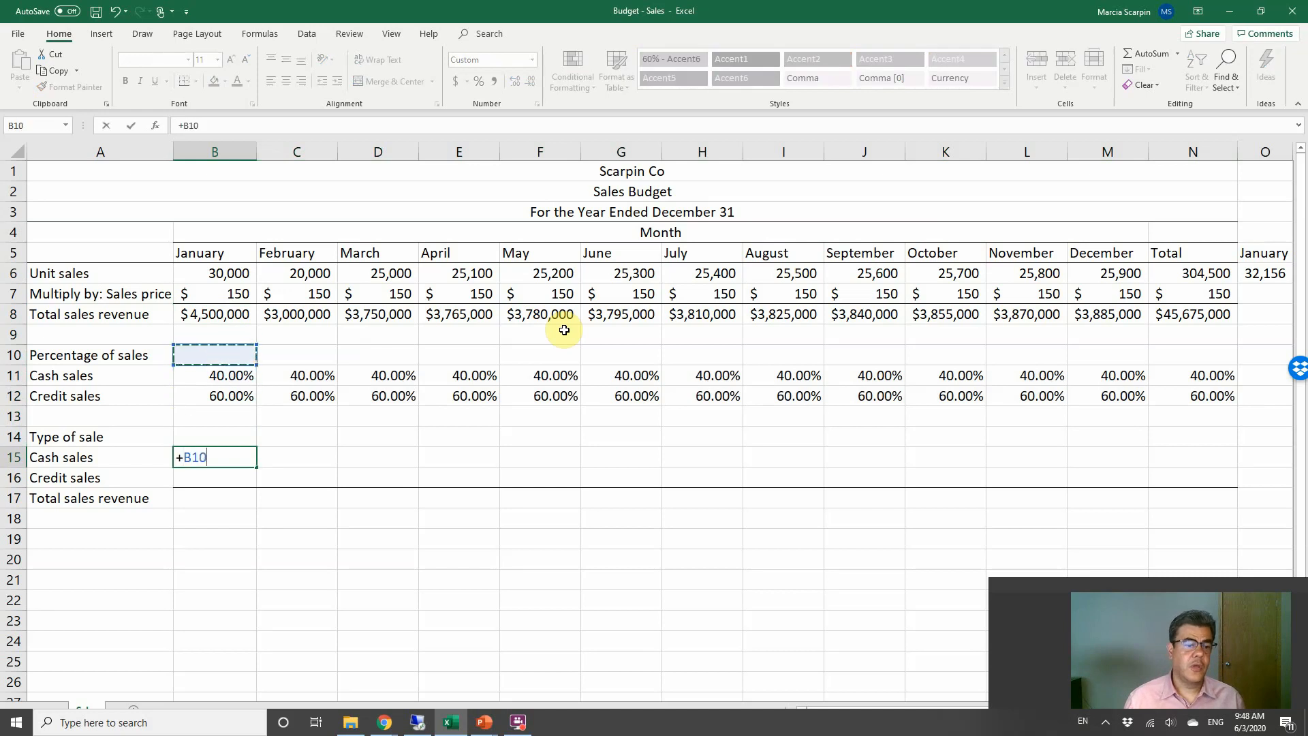
key(Up)
key(Up)
text(*)
key(Up)
key(Up)
key(Up)
key(Up)
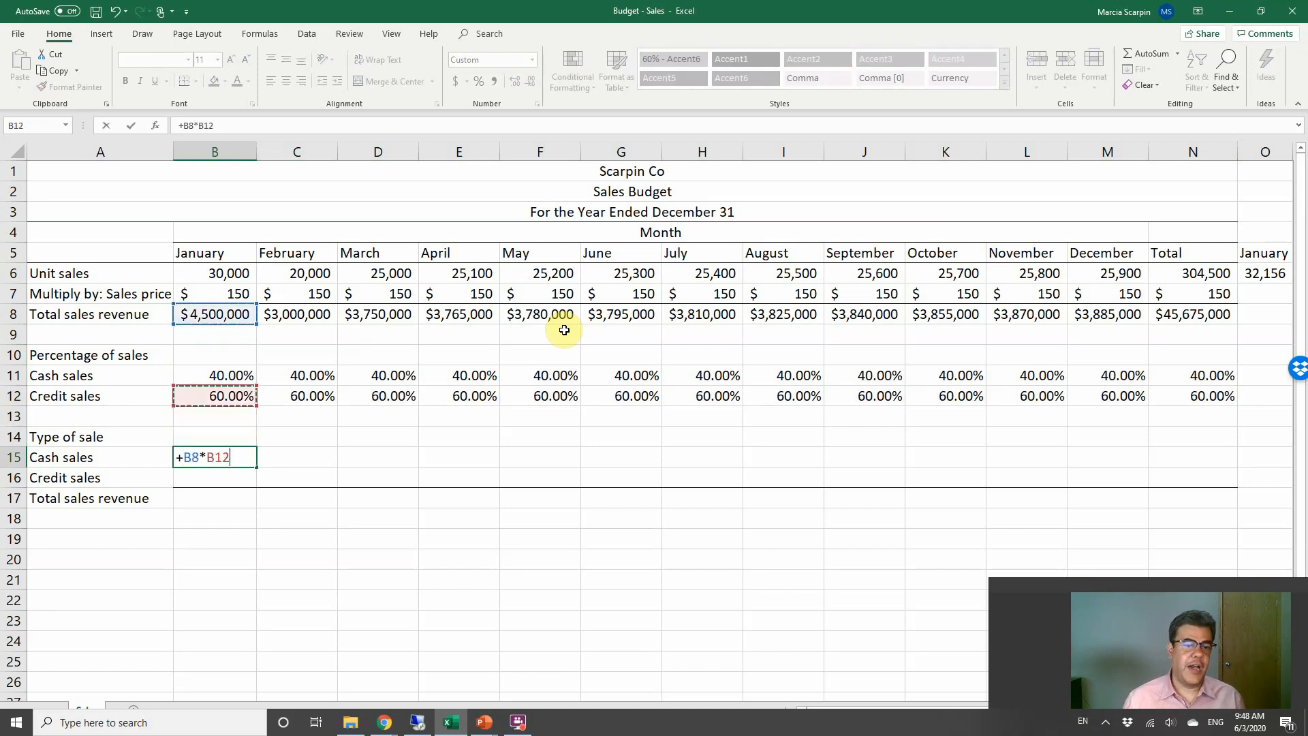
key(Return)
Step: Calculate January's credit sales in B16 with the formula +B8*B12
text(+)
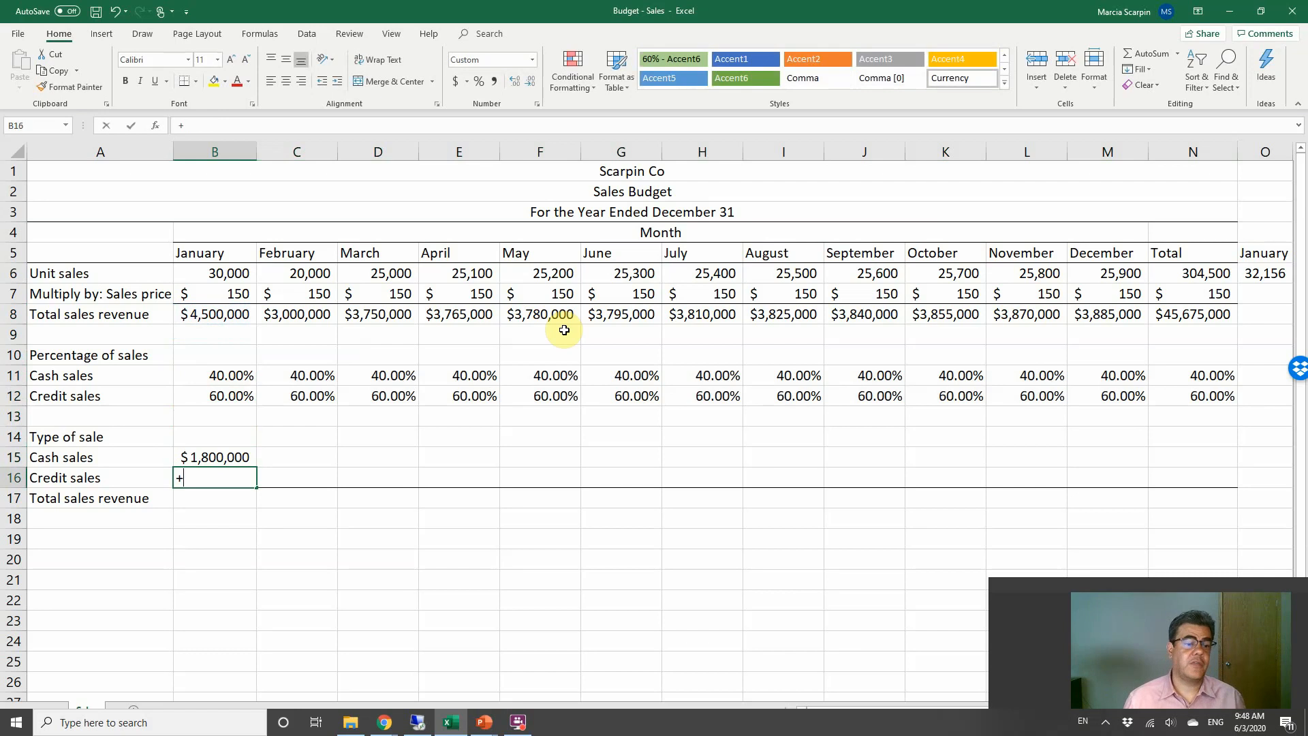
key(Up)
key(Up)
key(Up)
key(Up)
key(Up)
key(Up)
key(Up)
key(Up)
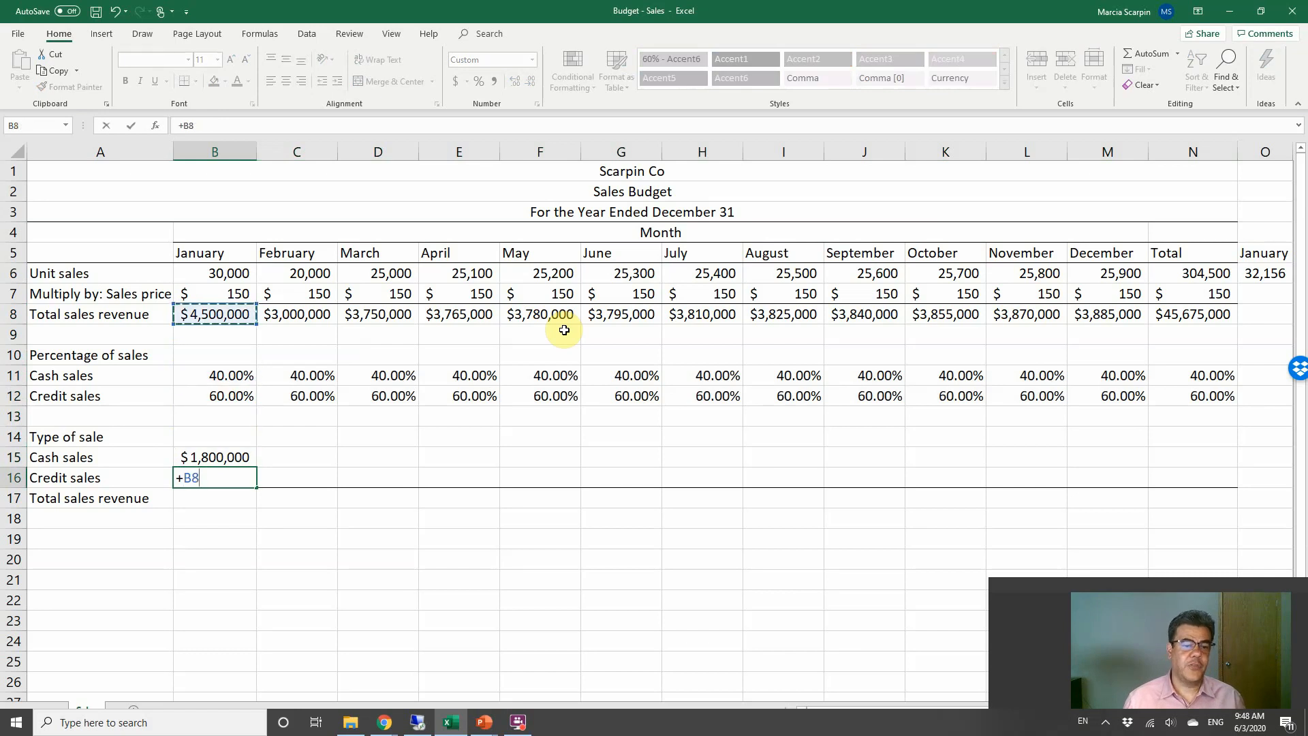
text(*)
key(Up)
key(Up)
key(Up)
key(Up)
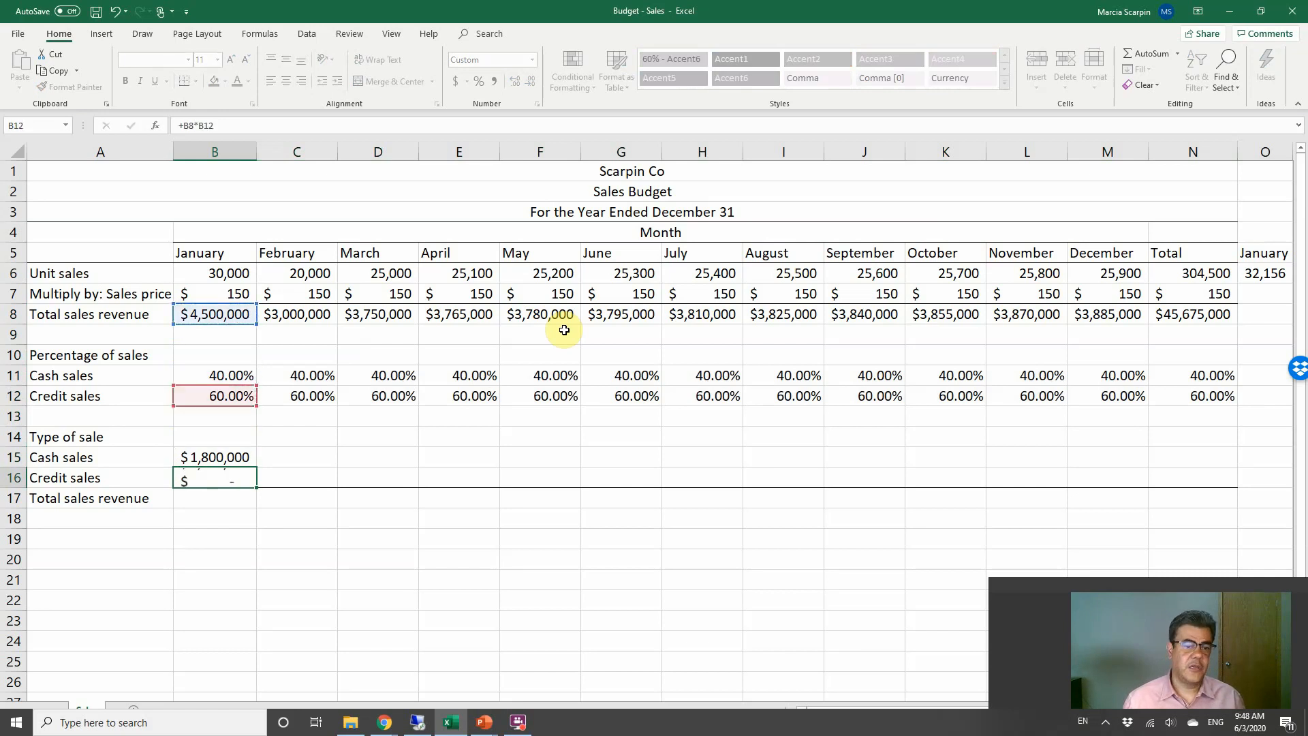
key(Return)
Step: Total January's cash and credit sales in B17 with the formula =SUM(B15:B16)
text(=sum()
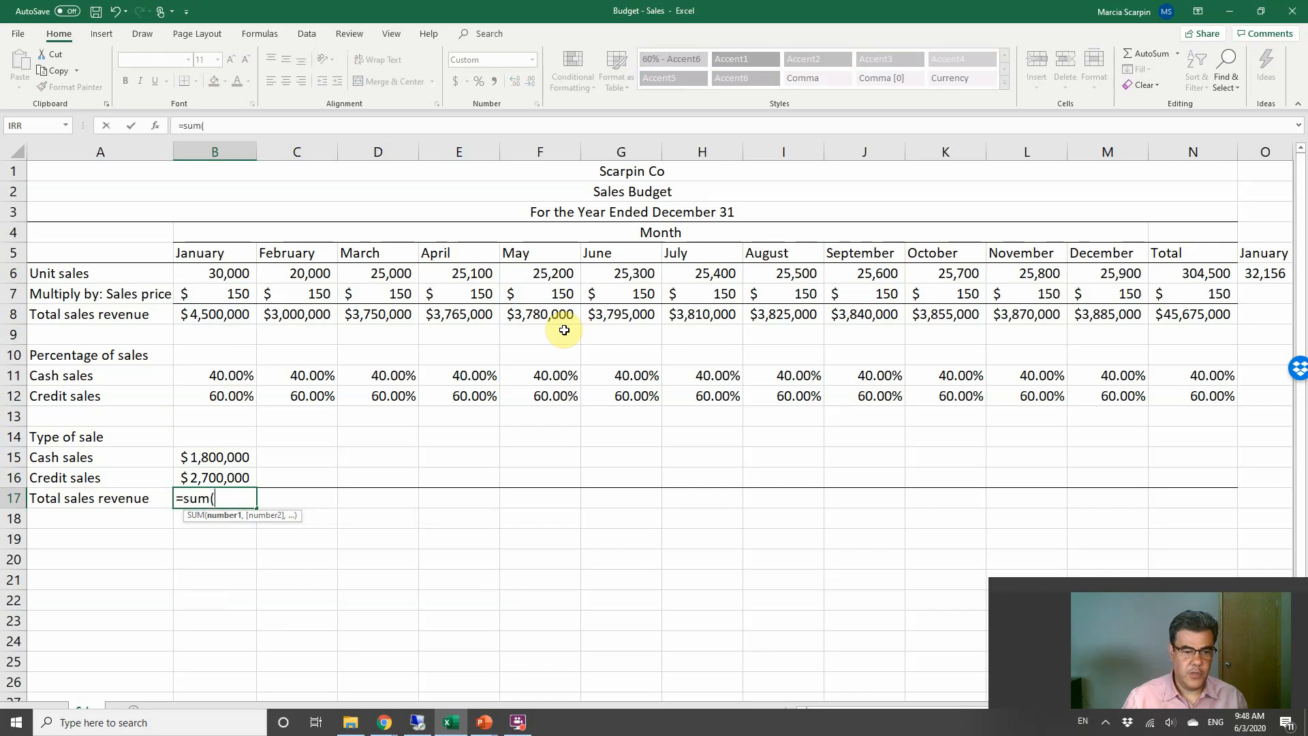
key(Up)
key(shift+Up)
key(Return)
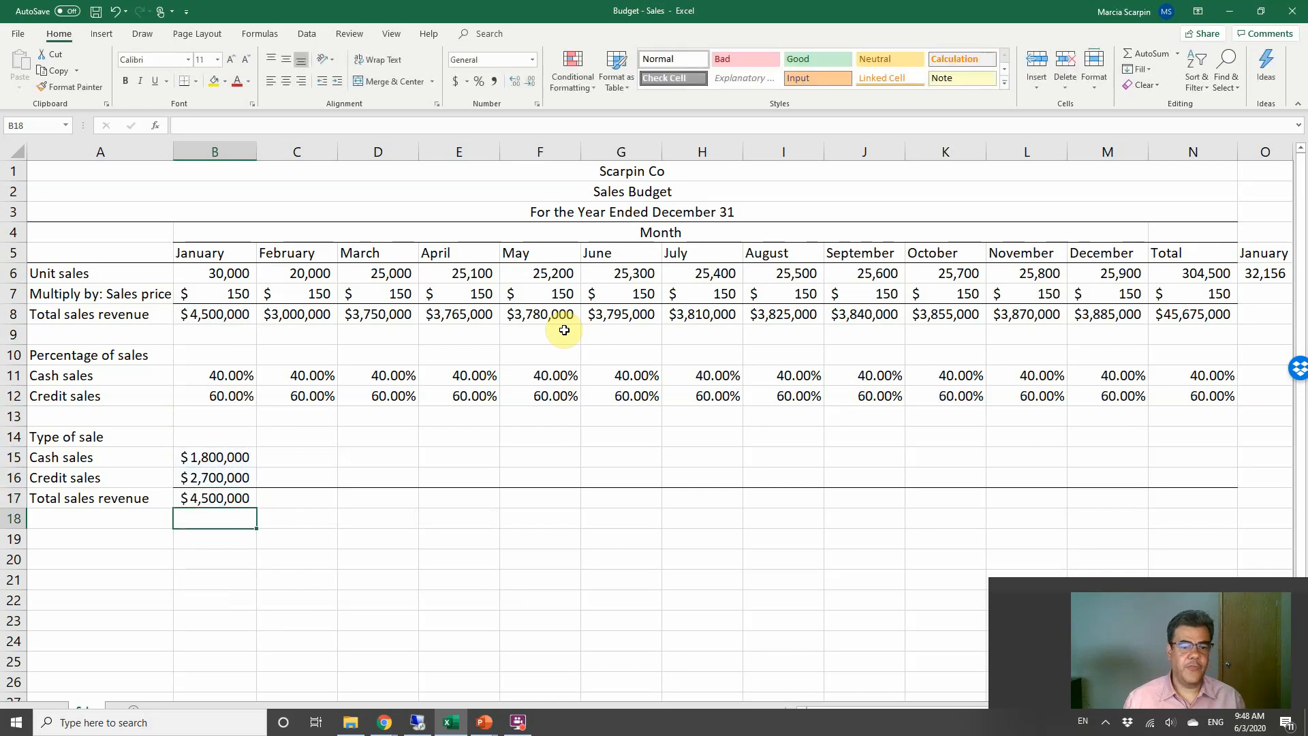
Step: Highlight January's two total sales revenue cells, B17 and B8, with a yellow fill
key(Up)
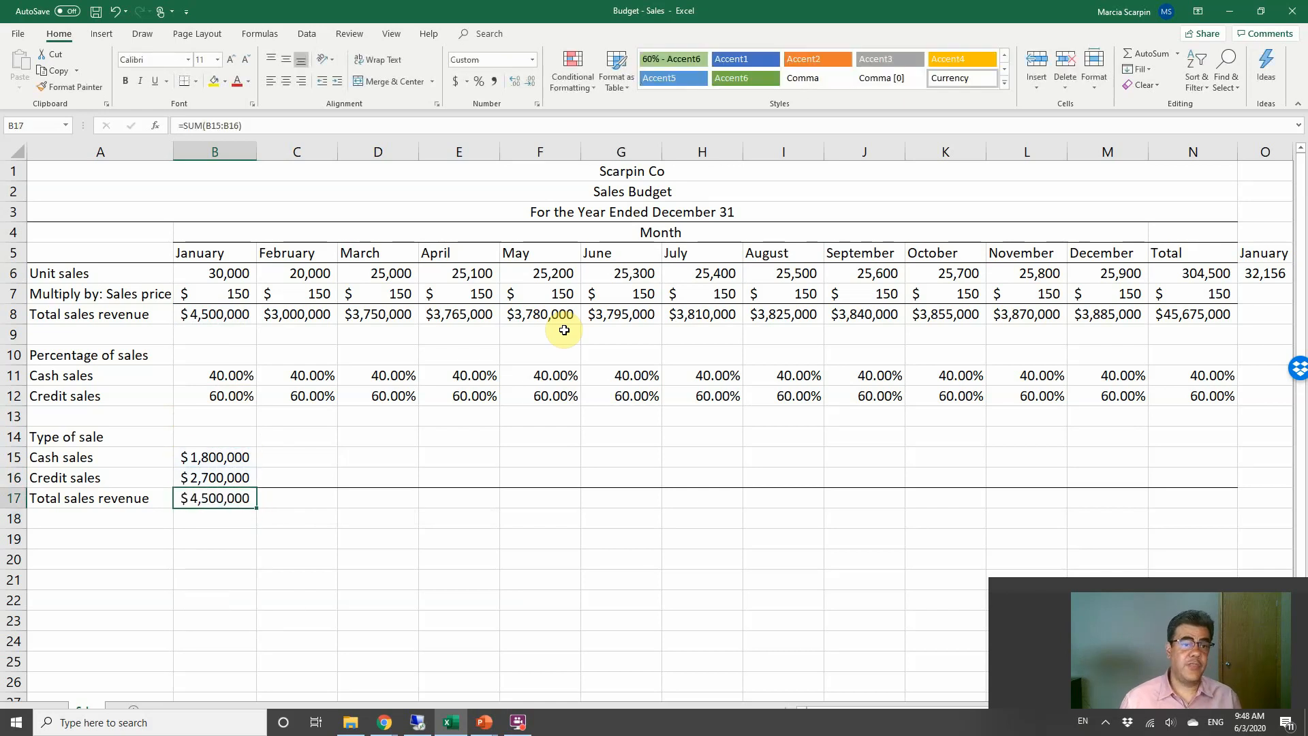
click(214, 80)
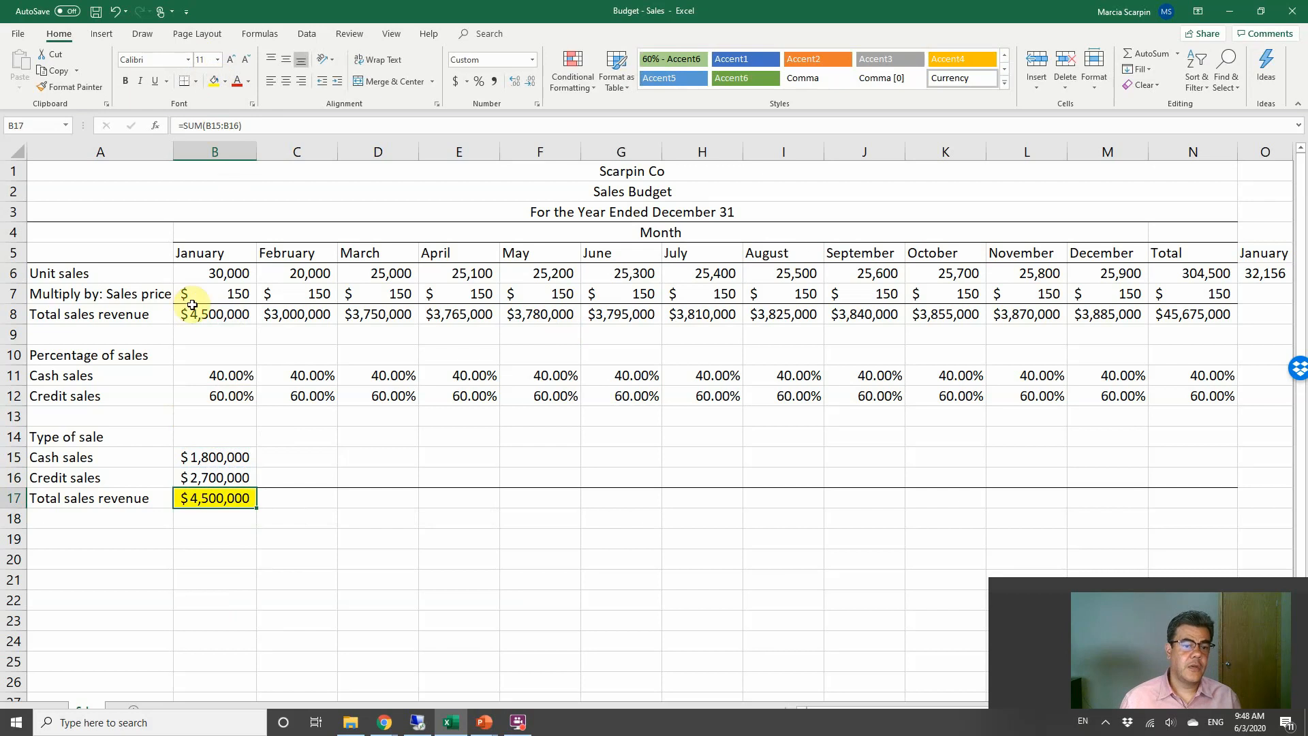
click(225, 314)
click(214, 80)
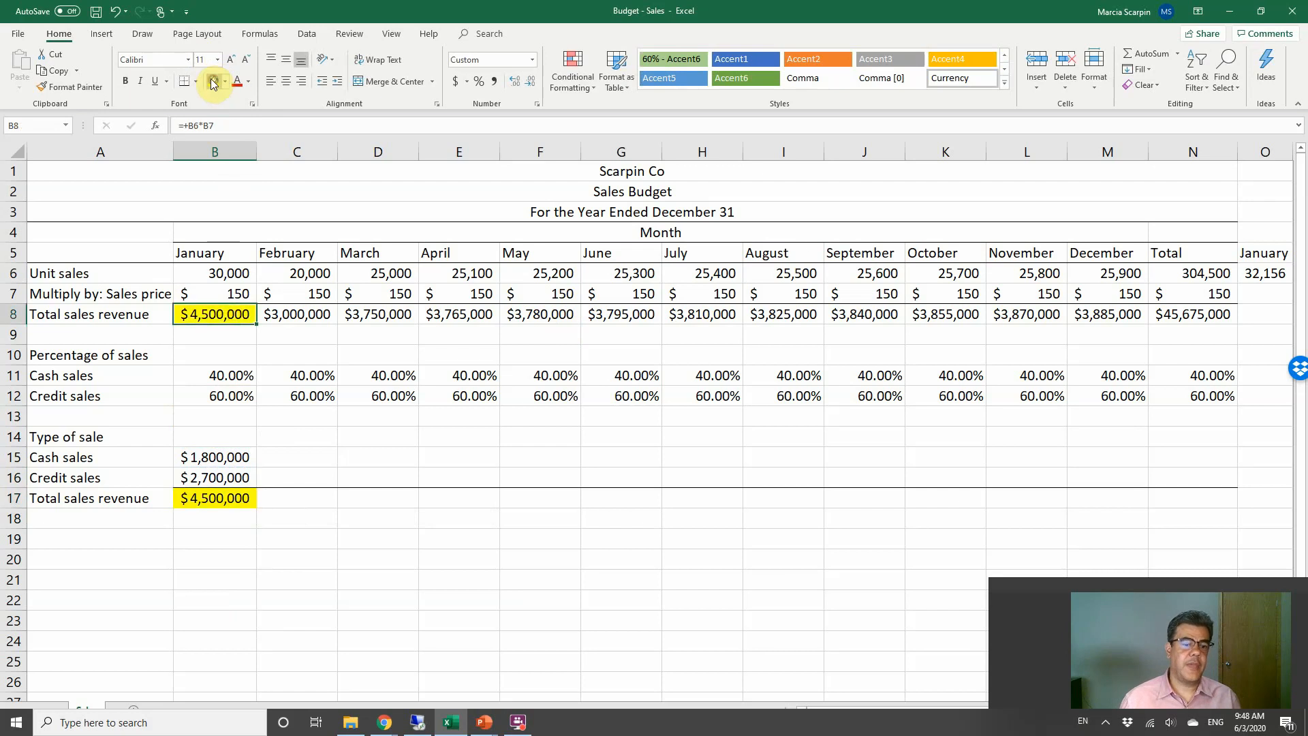
Step: Copy January's cash sales, credit sales and total revenue formulas from B15:B17 across the remaining months and the Total column through N17
key(Down)
key(Down)
key(Down)
key(Down)
key(Down)
key(Down)
key(Down)
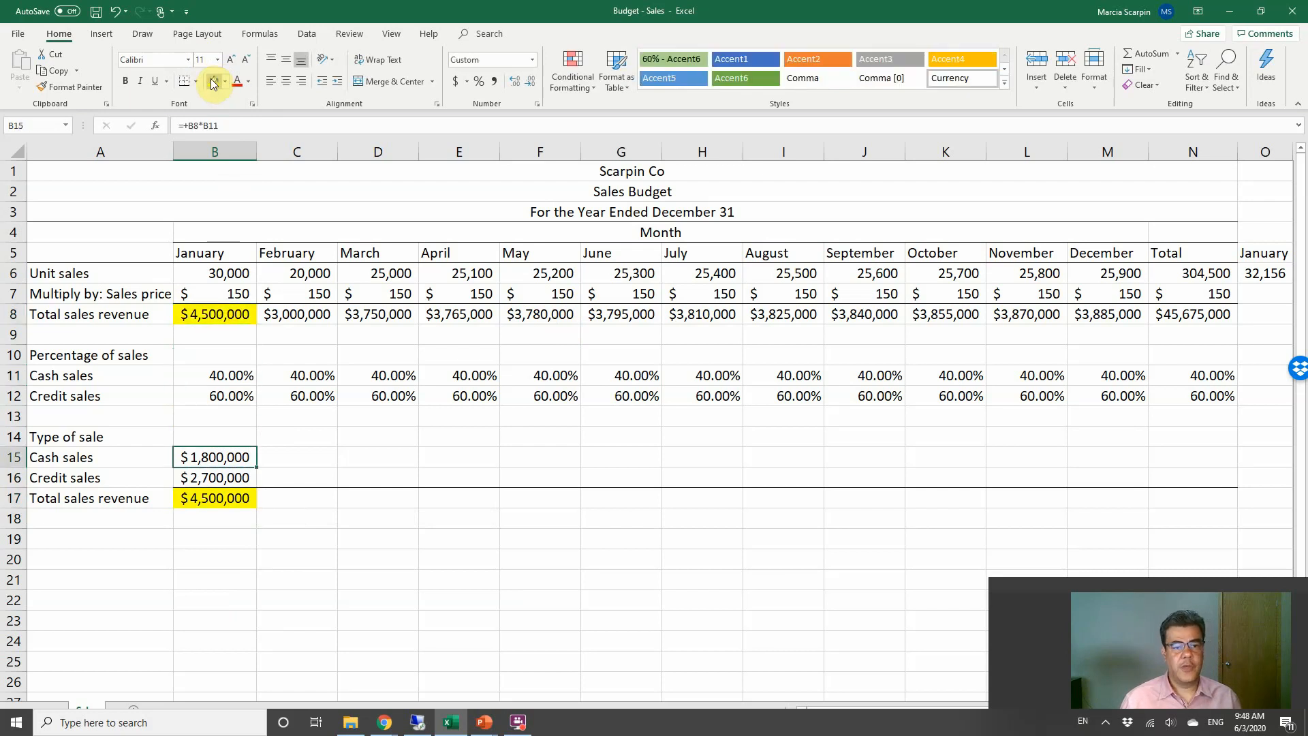
key(shift+Down)
key(shift+Down)
key(ctrl+c)
key(shift+Right)
key(shift+Right)
key(shift+Right)
key(shift+Right)
key(shift+Right)
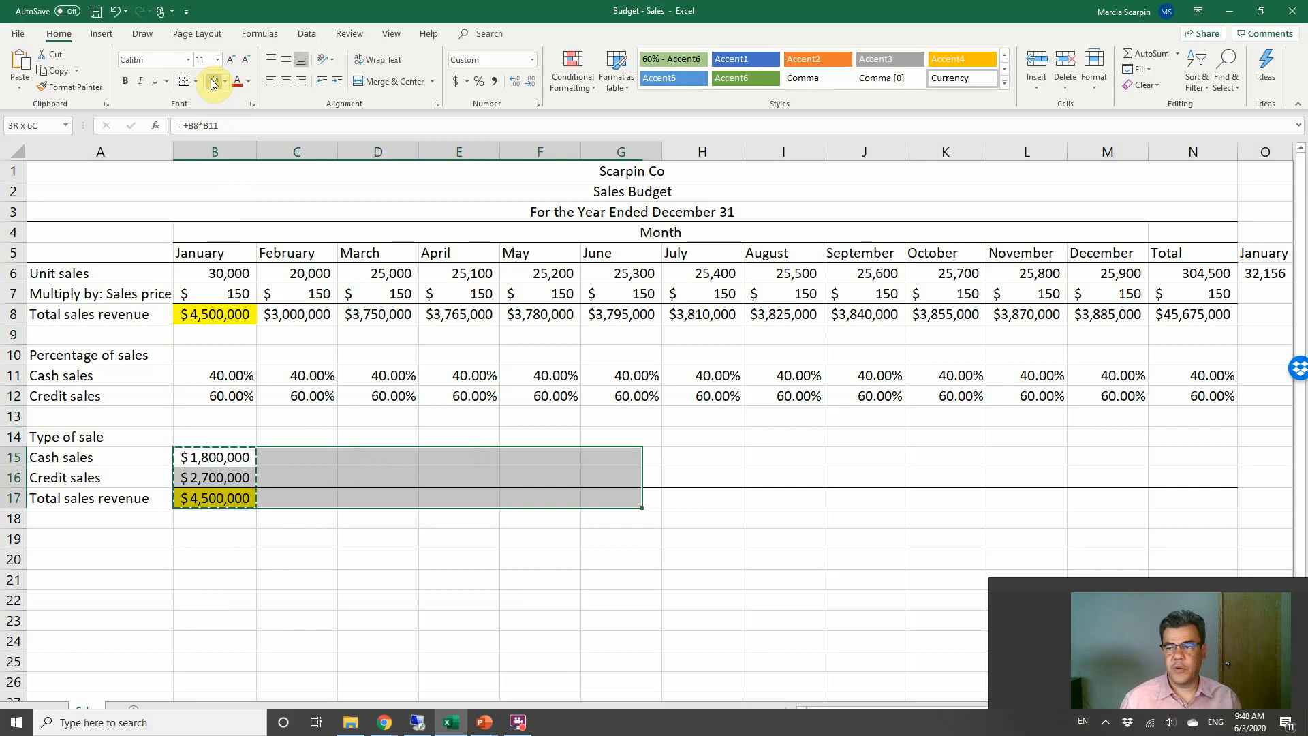
key(shift+Right)
key(shift+Right)
key(shift+Right)
key(shift+Right)
key(shift+Right)
key(shift+Right)
key(Return)
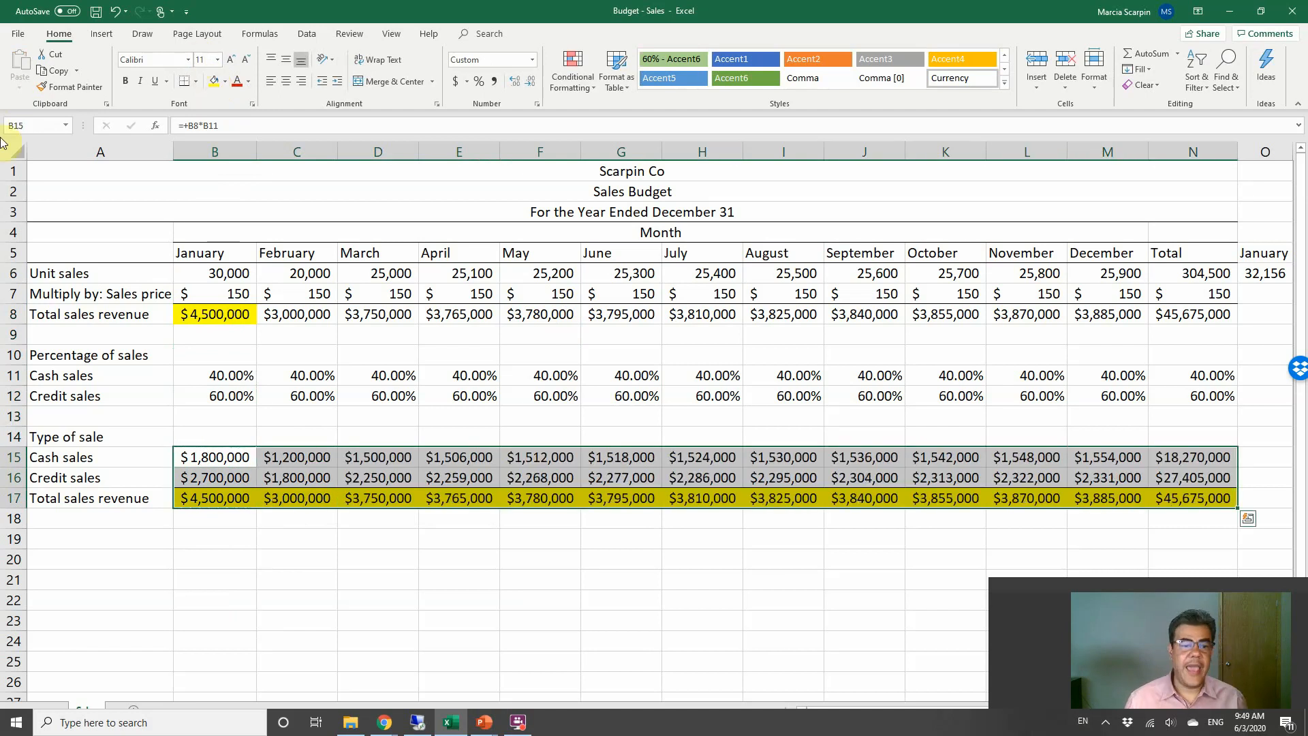
Step: Fill the remaining total sales revenue cells C8:N8 with yellow to match row 17
drag(305, 317, 1199, 315)
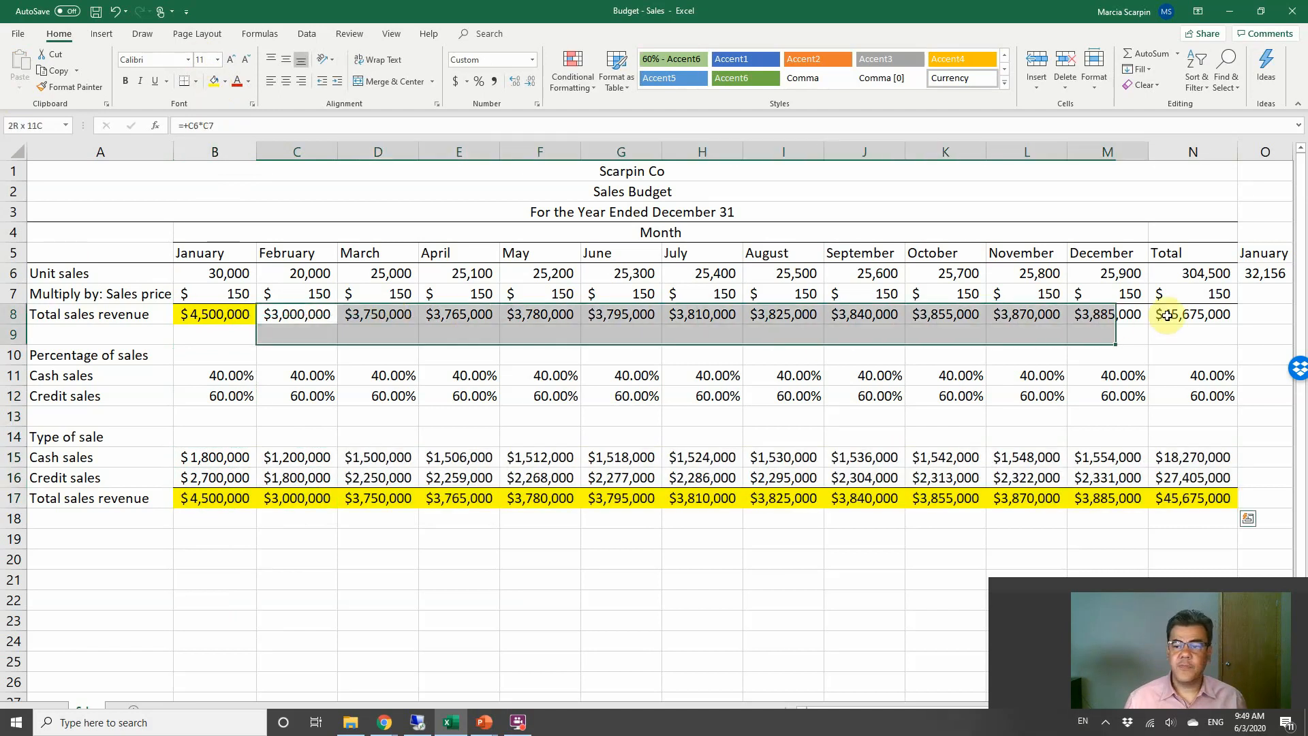
click(214, 81)
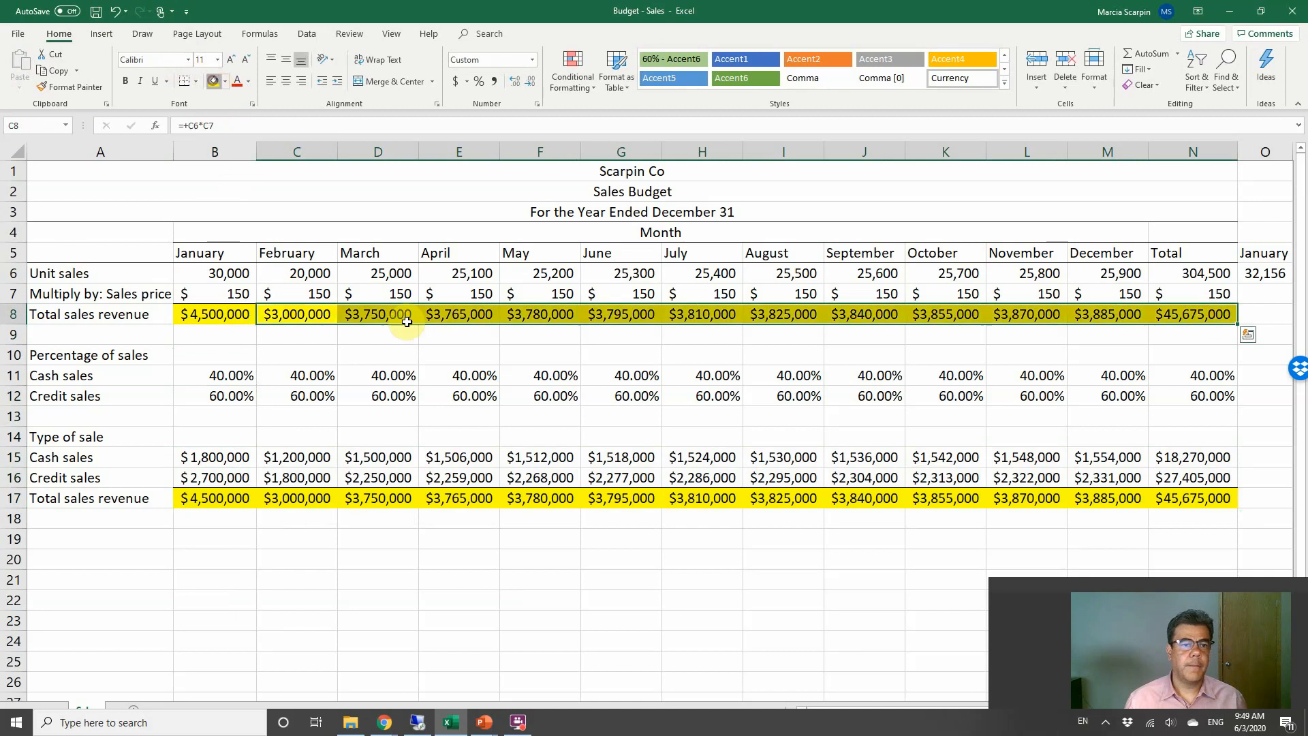
click(560, 563)
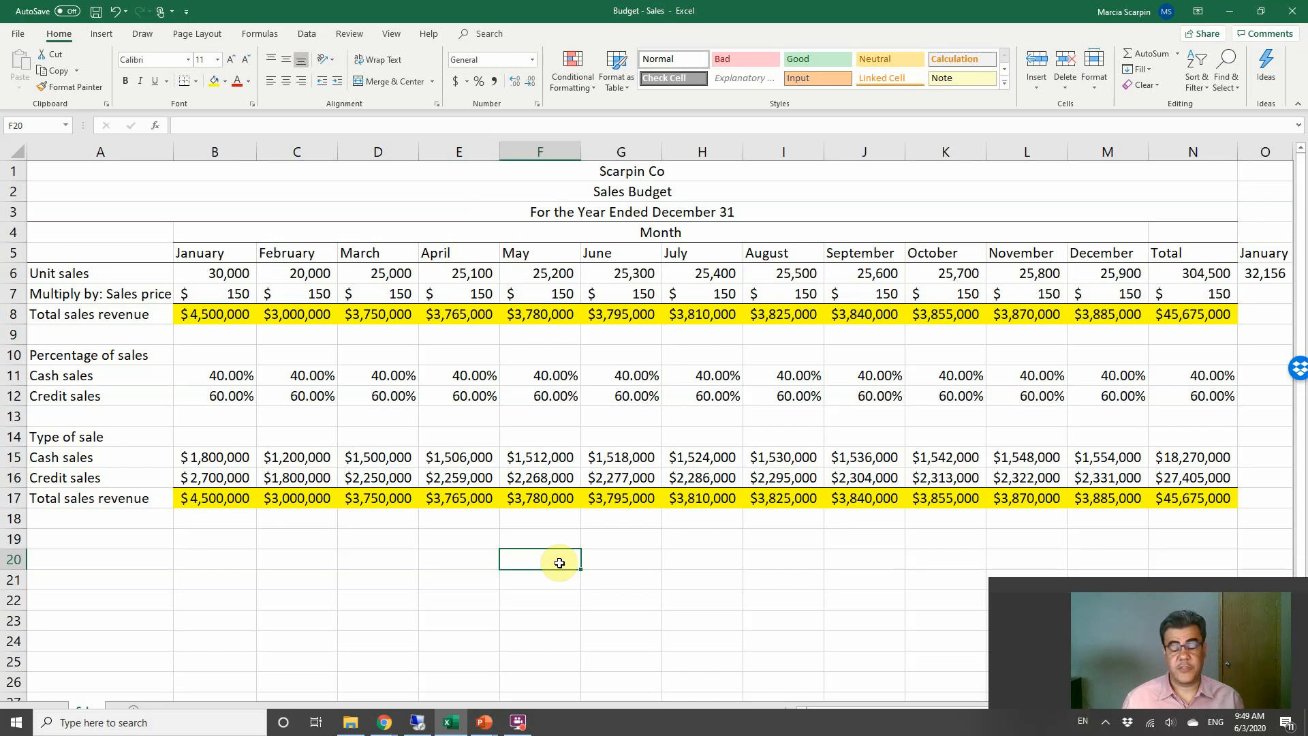
Step: Switch to the PowerPoint slide show and display the closing Thank you slide
click(484, 722)
click(530, 690)
click(541, 620)
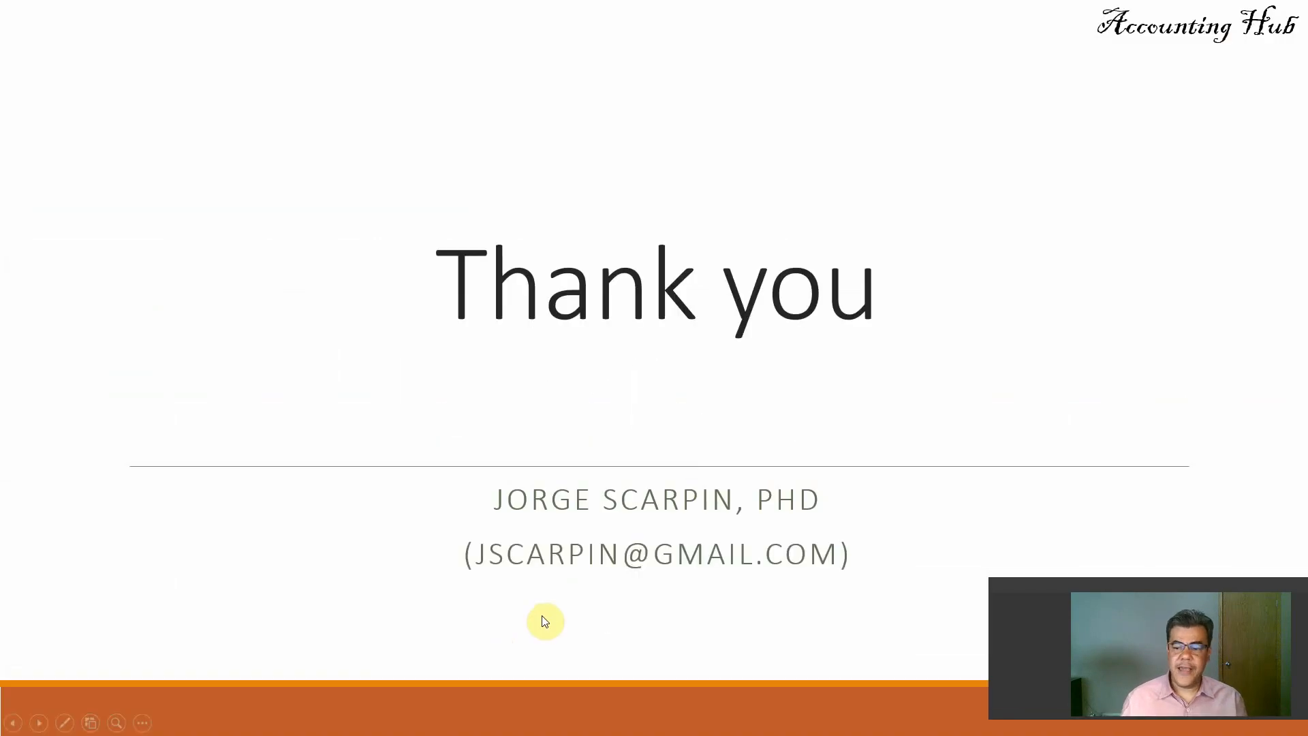